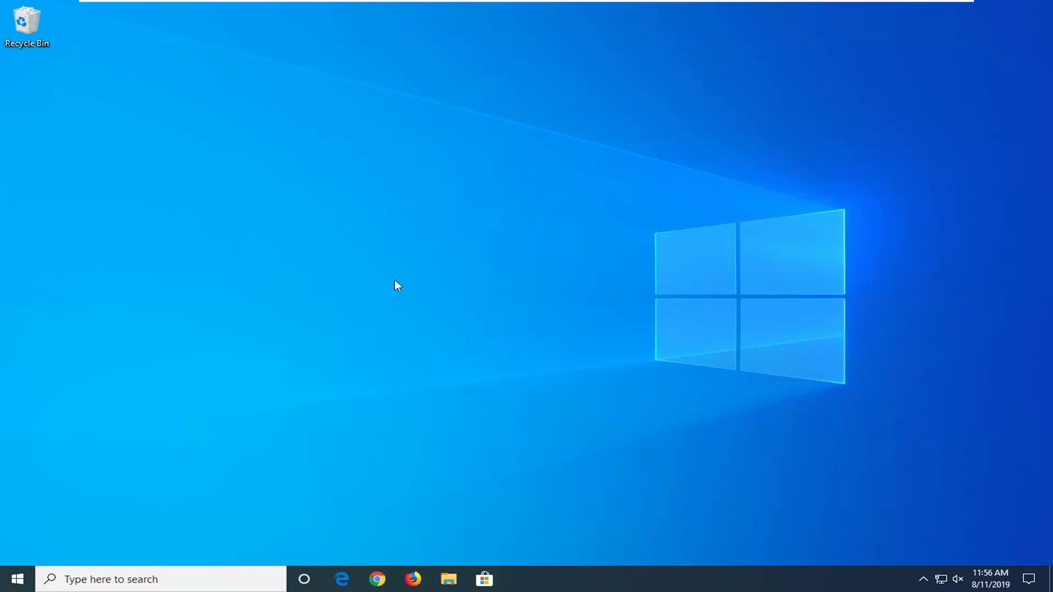
# - Make High performance the active power plan in Control Panel, using the Large icons view
pyautogui.click(12, 581)
pyautogui.write('control panel')
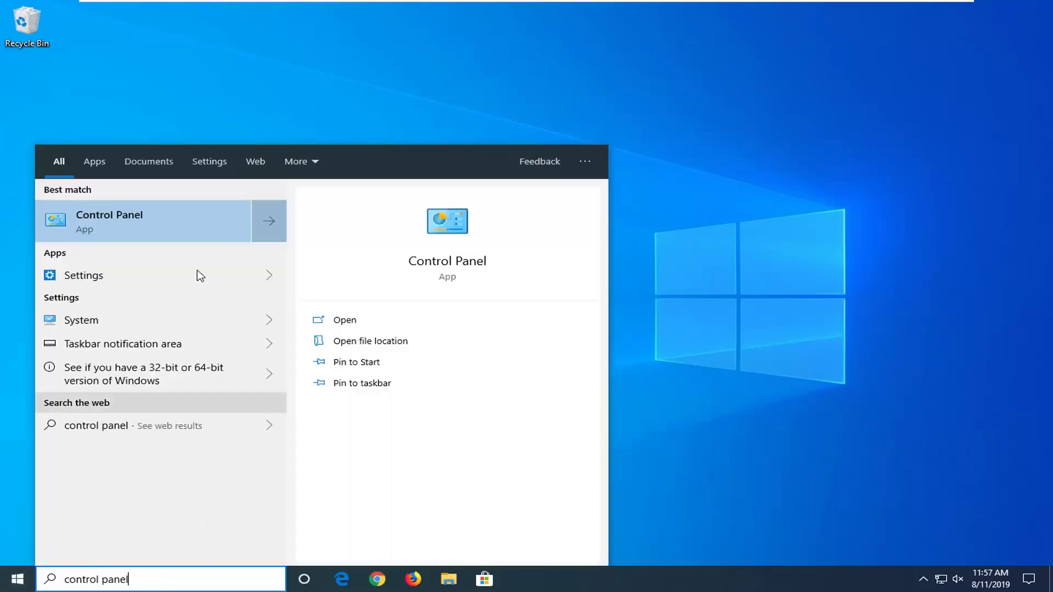
pyautogui.click(116, 215)
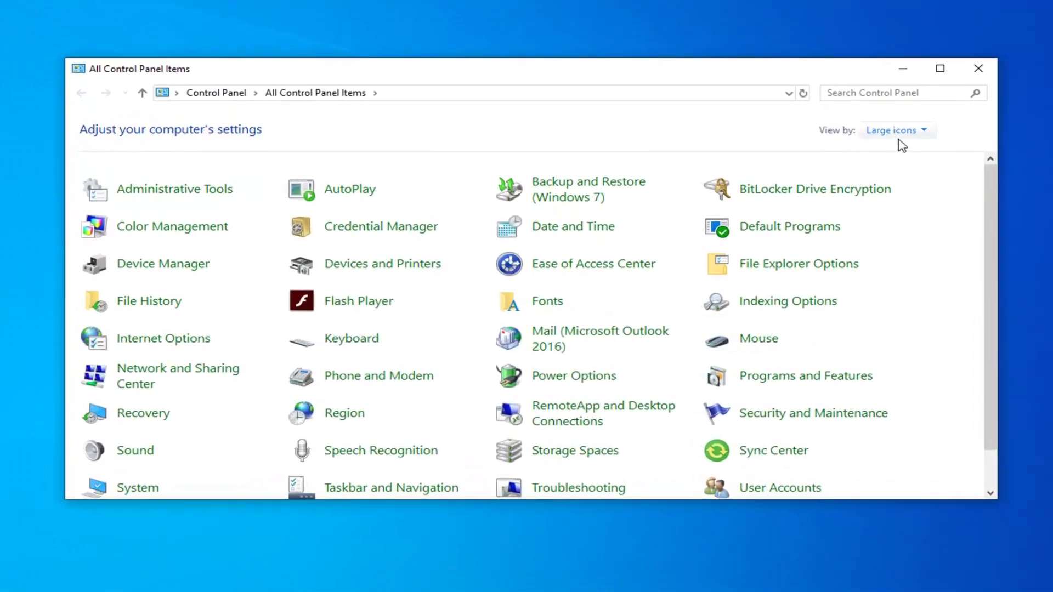
pyautogui.click(902, 137)
pyautogui.click(894, 170)
pyautogui.click(555, 378)
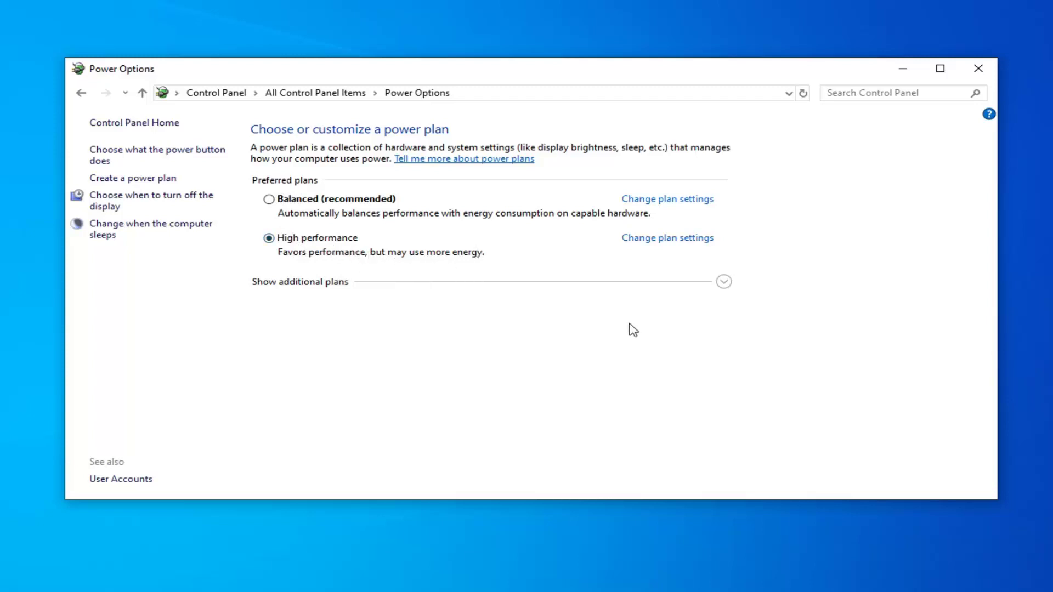
pyautogui.click(83, 96)
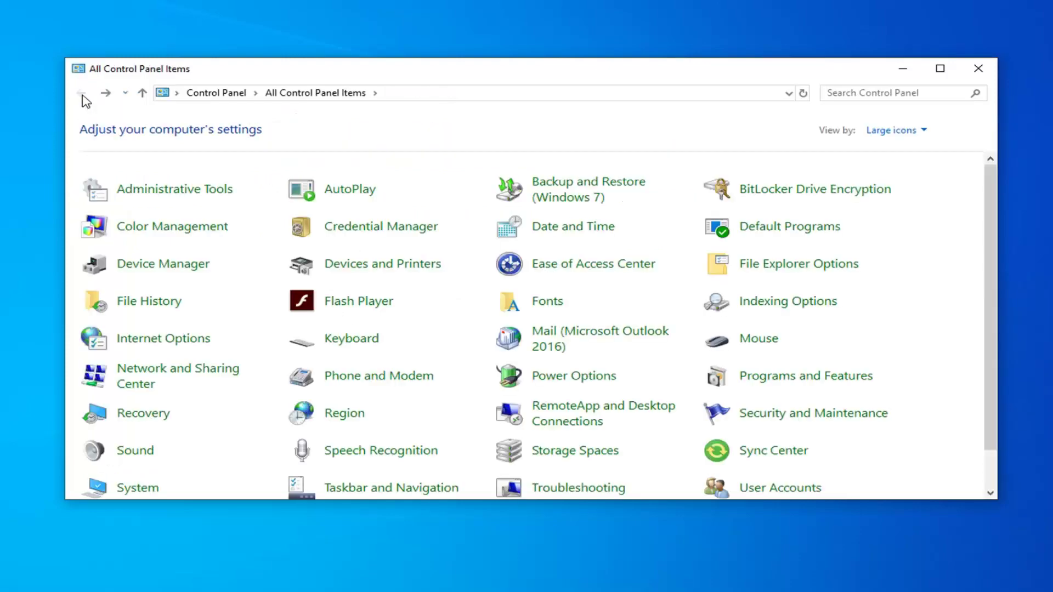
# - Set Windows visual effects to 'Adjust for best performance' in Performance Options and apply
pyautogui.click(978, 69)
pyautogui.click(5, 587)
pyautogui.write('p')
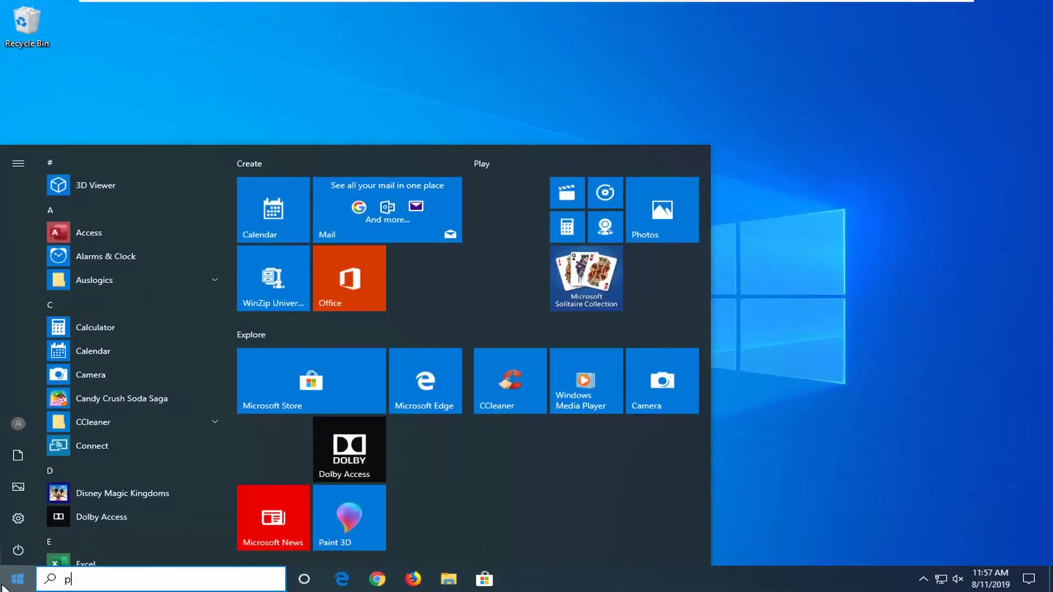
pyautogui.write('erformance')
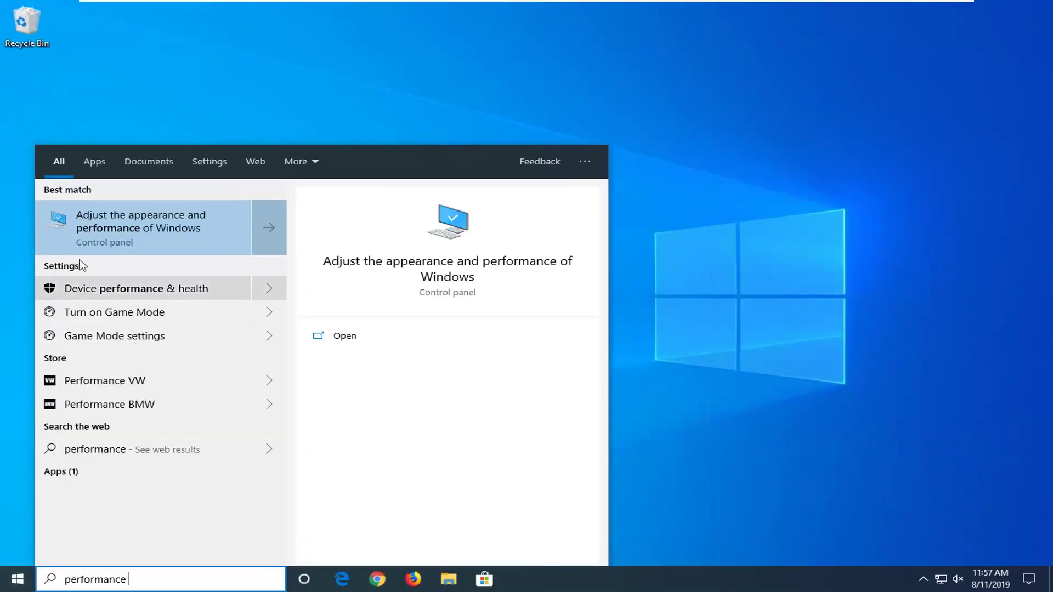
pyautogui.click(156, 226)
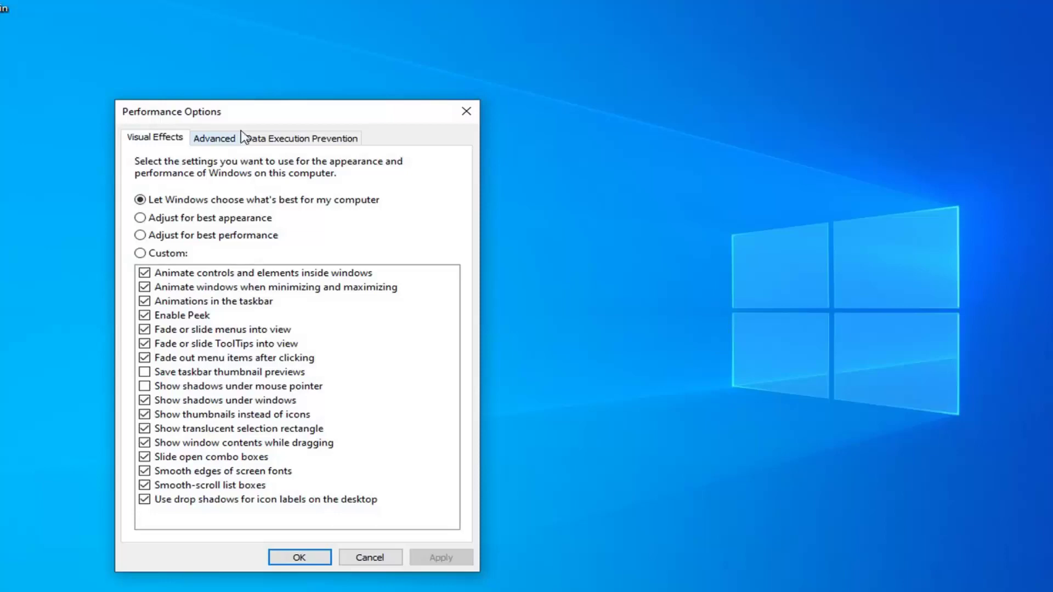
pyautogui.moveTo(322, 93); pyautogui.dragTo(484, 61)
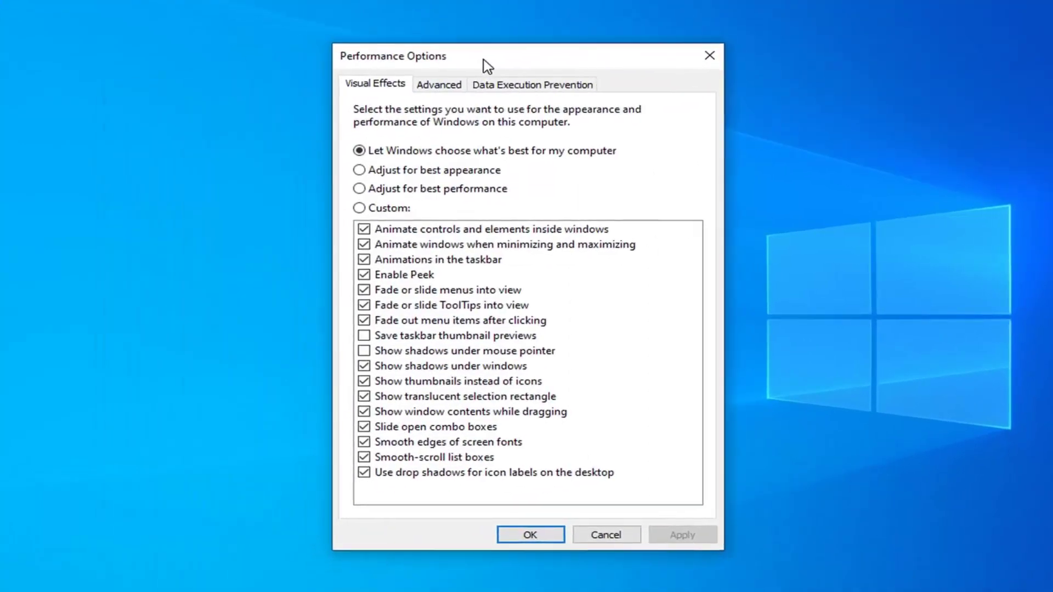
pyautogui.click(360, 189)
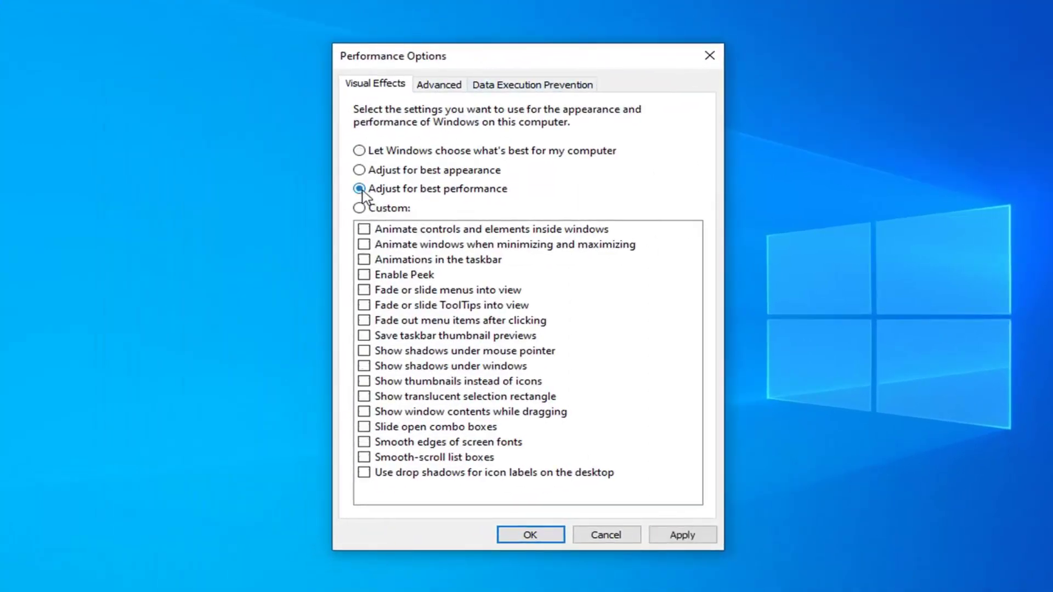
pyautogui.click(654, 542)
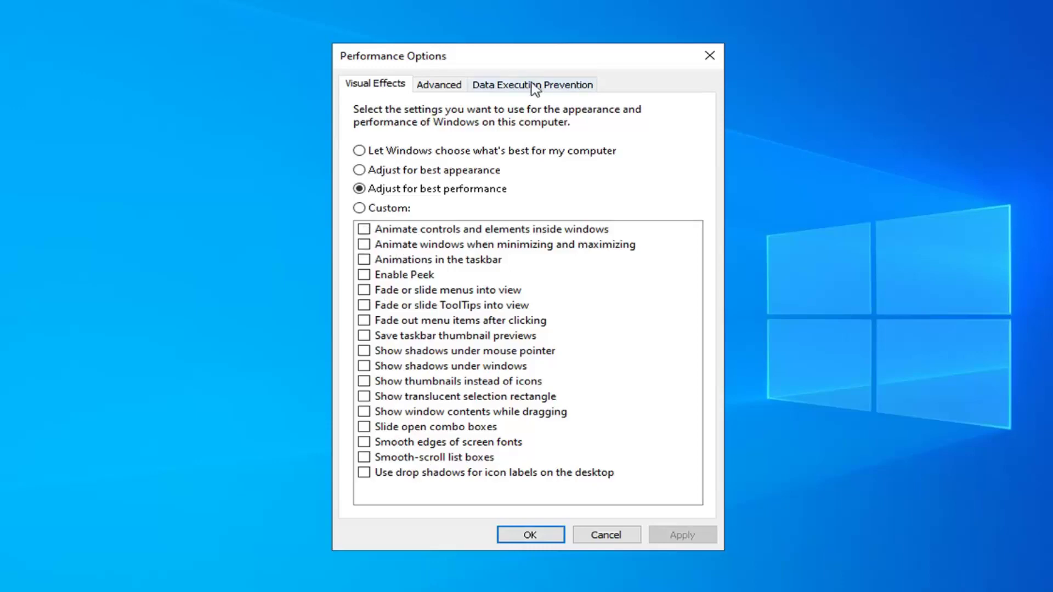
pyautogui.moveTo(539, 64); pyautogui.dragTo(566, 41)
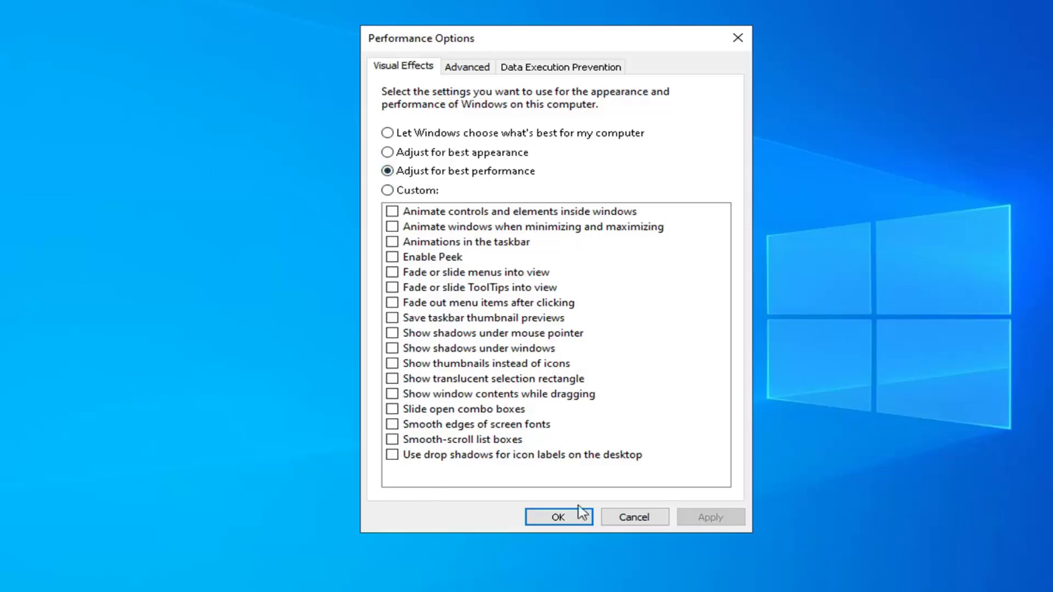
pyautogui.click(558, 519)
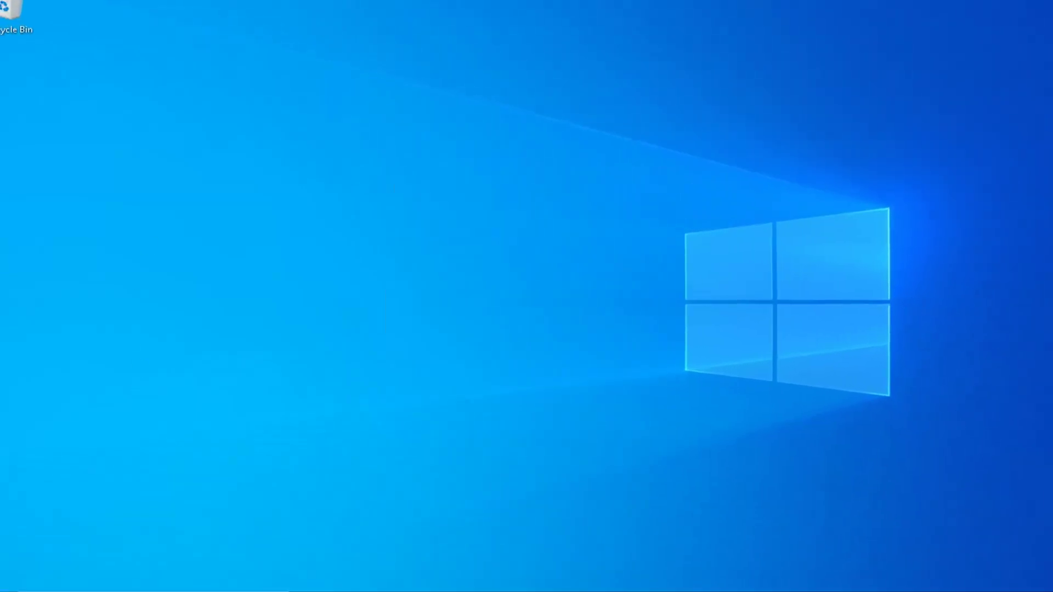
pyautogui.press('super')
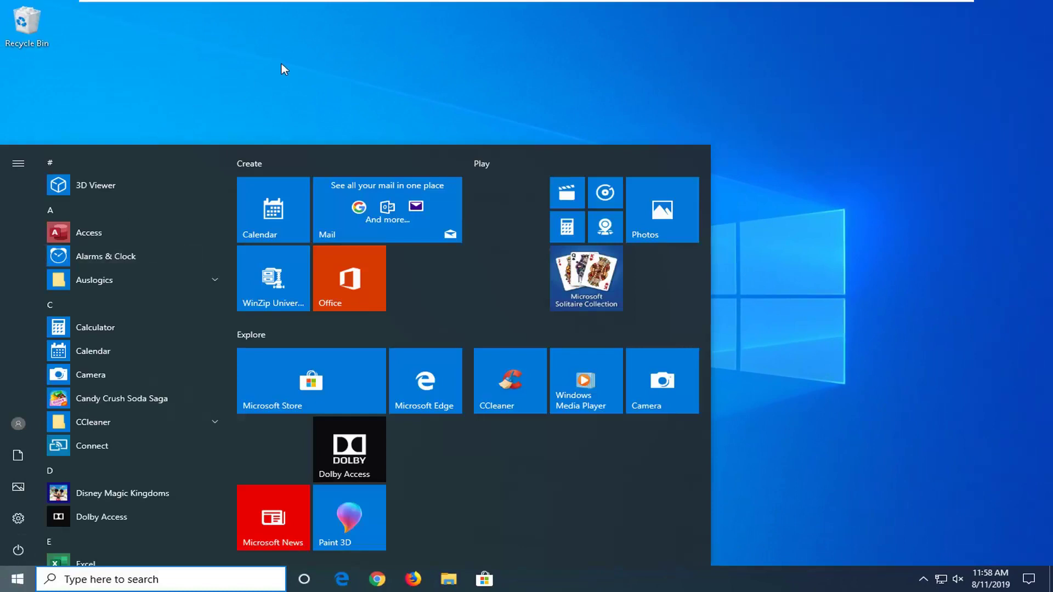
pyautogui.press('super')
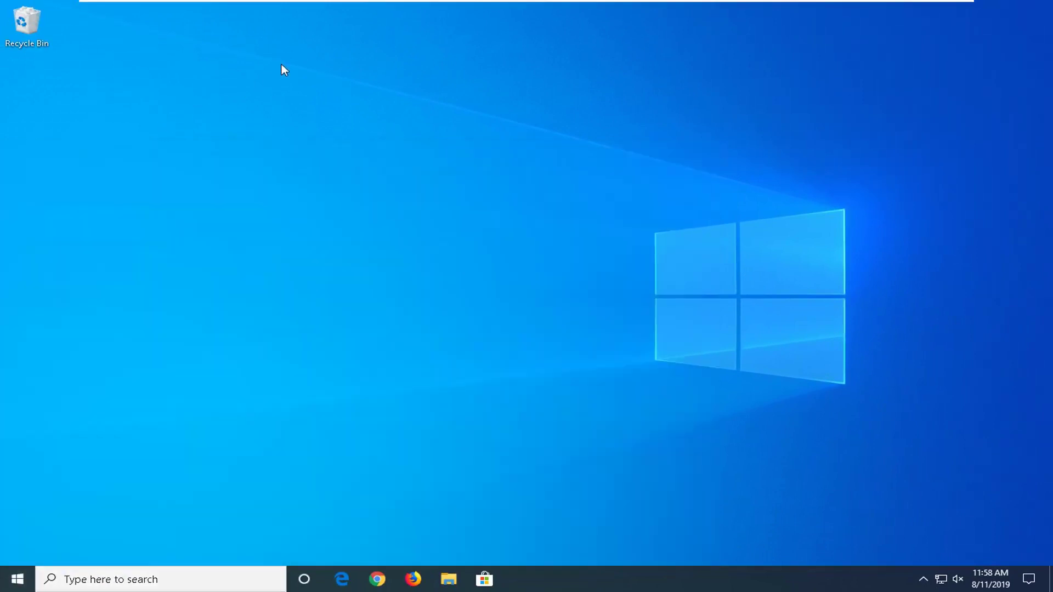
pyautogui.click(18, 579)
pyautogui.write('programs anf')
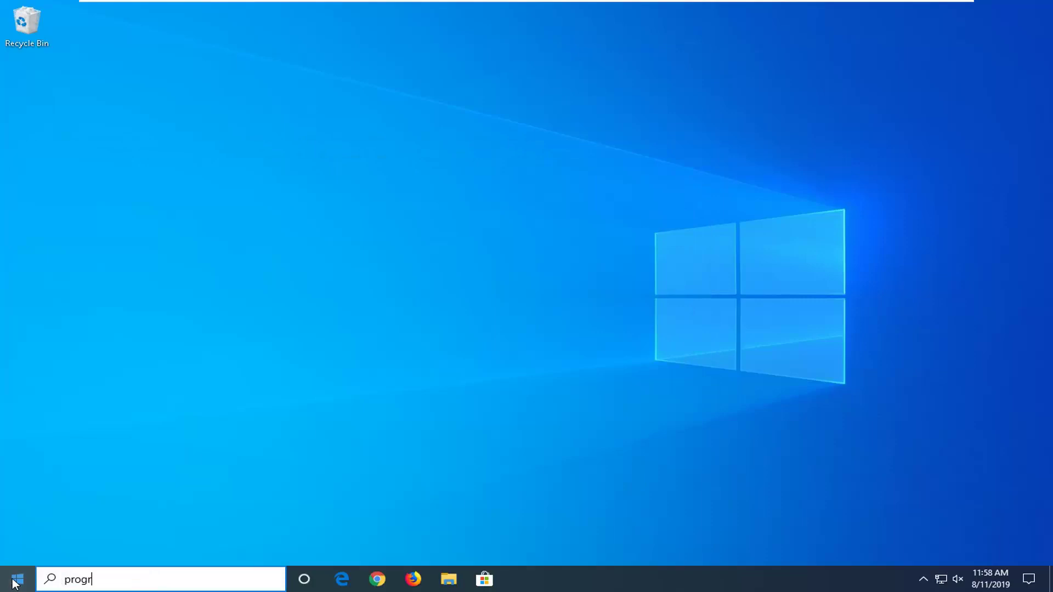
pyautogui.press('BackSpace')
pyautogui.press('BackSpace')
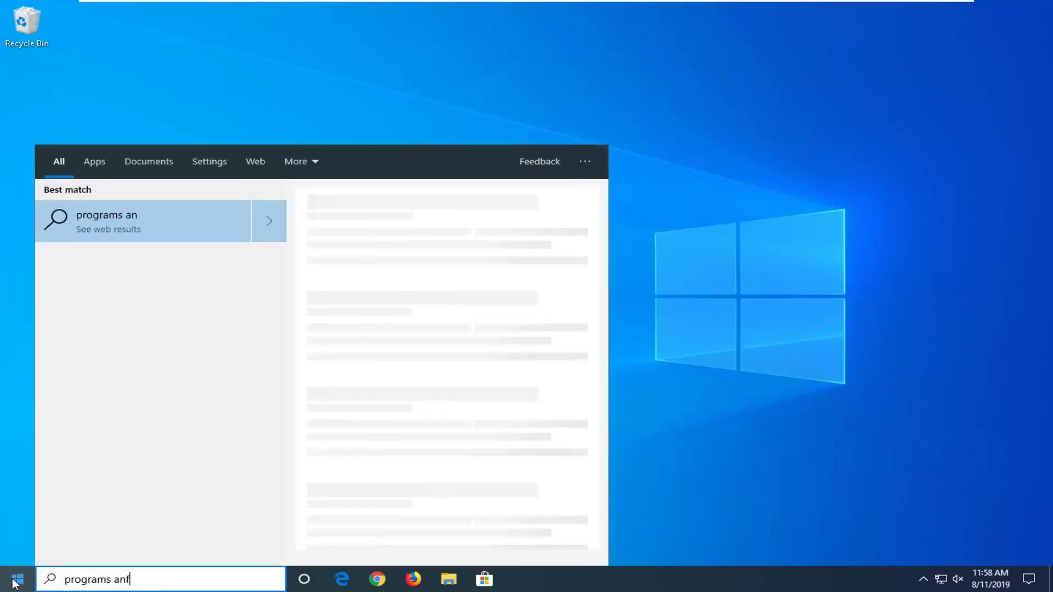
pyautogui.write('d features')
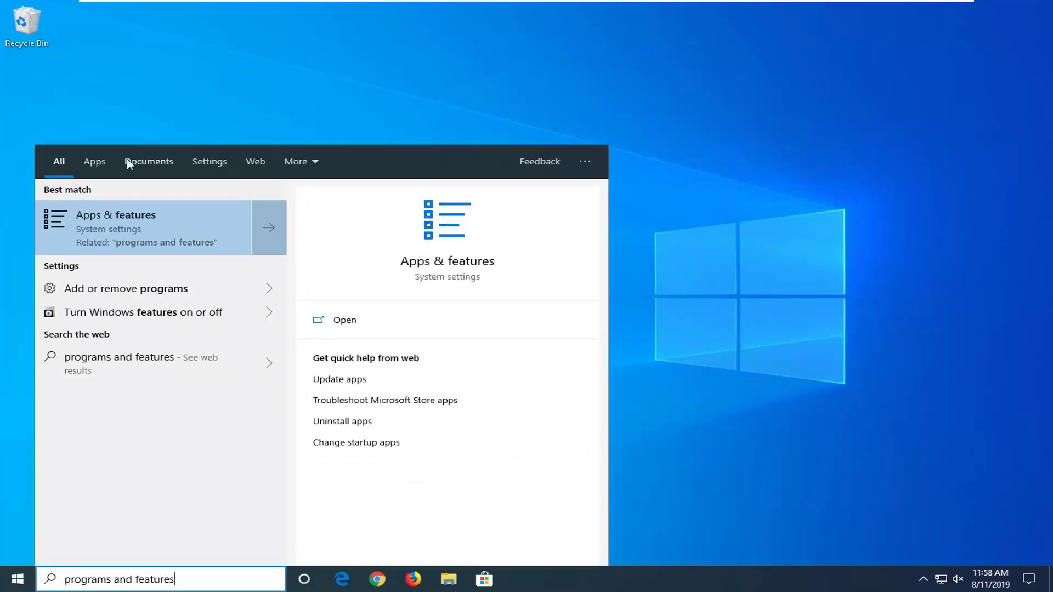
pyautogui.click(113, 224)
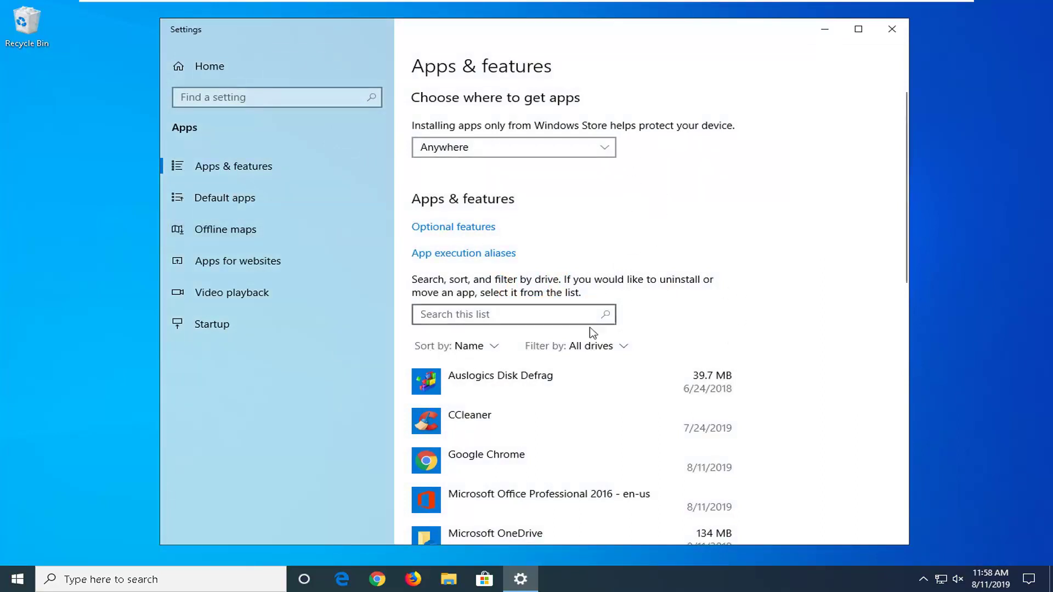
pyautogui.scroll(-3, 587, 334)
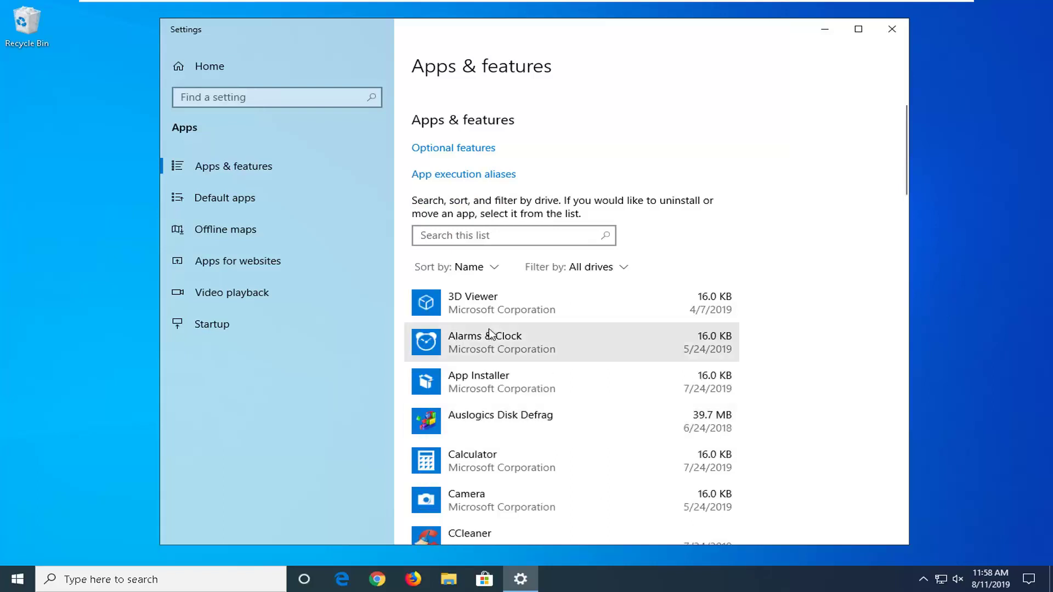
pyautogui.scroll(-1, 486, 383)
pyautogui.scroll(-1, 486, 383)
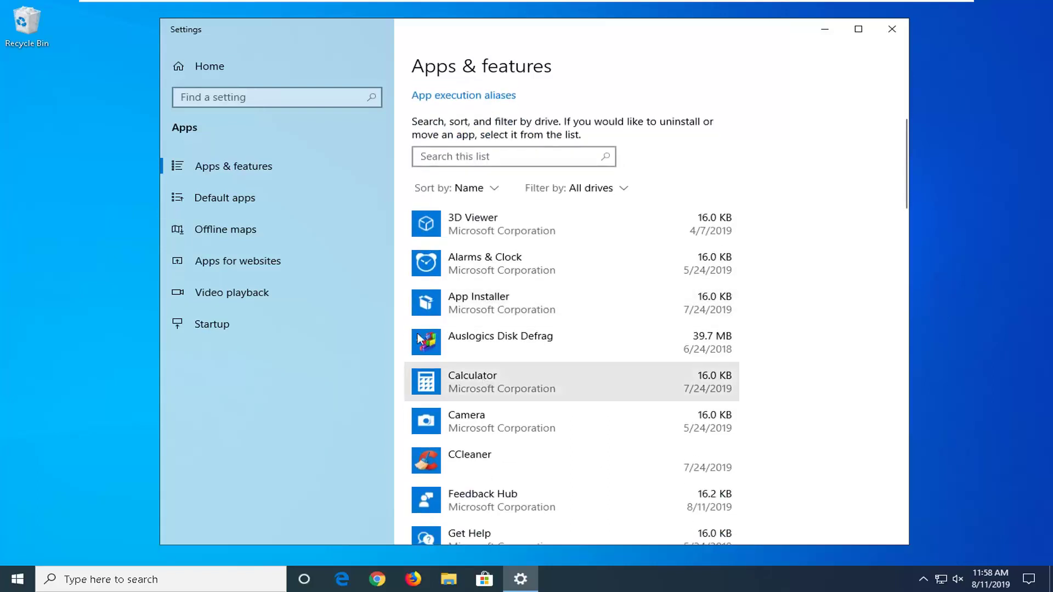
pyautogui.click(471, 313)
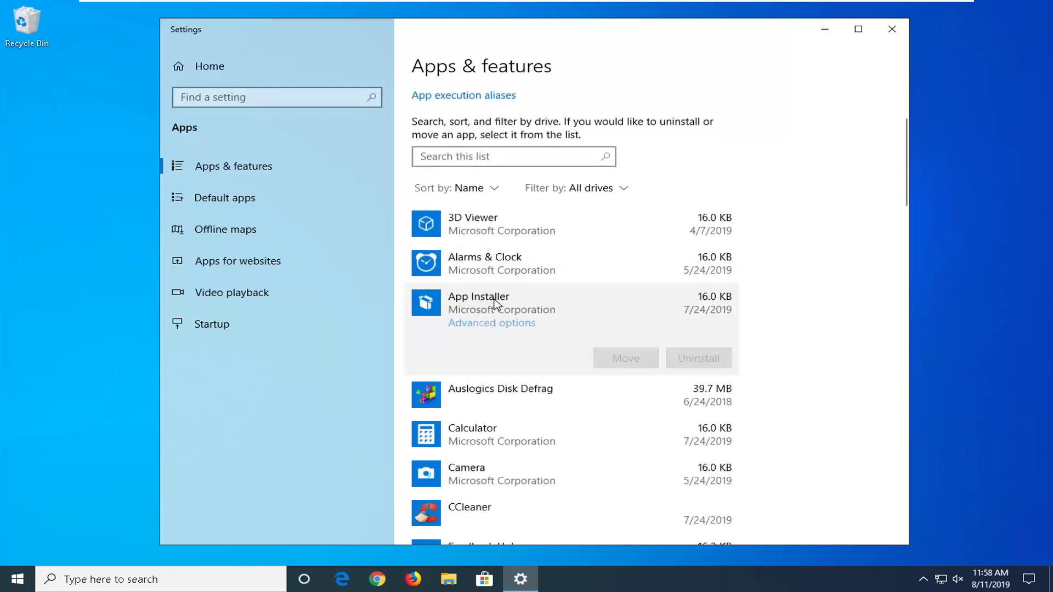
pyautogui.click(457, 265)
pyautogui.scroll(-3, 517, 357)
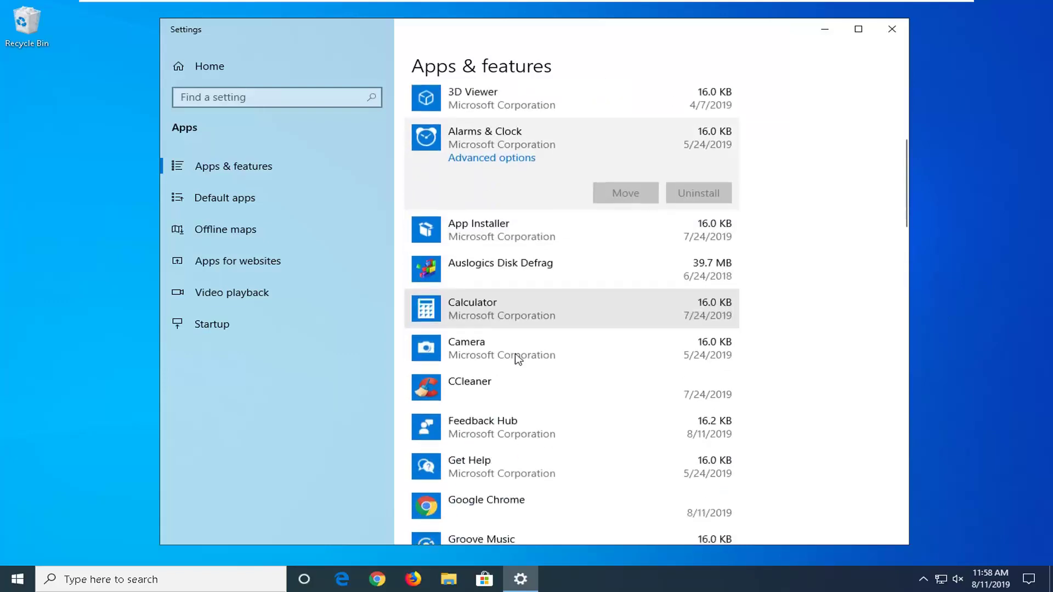
pyautogui.scroll(-3, 445, 382)
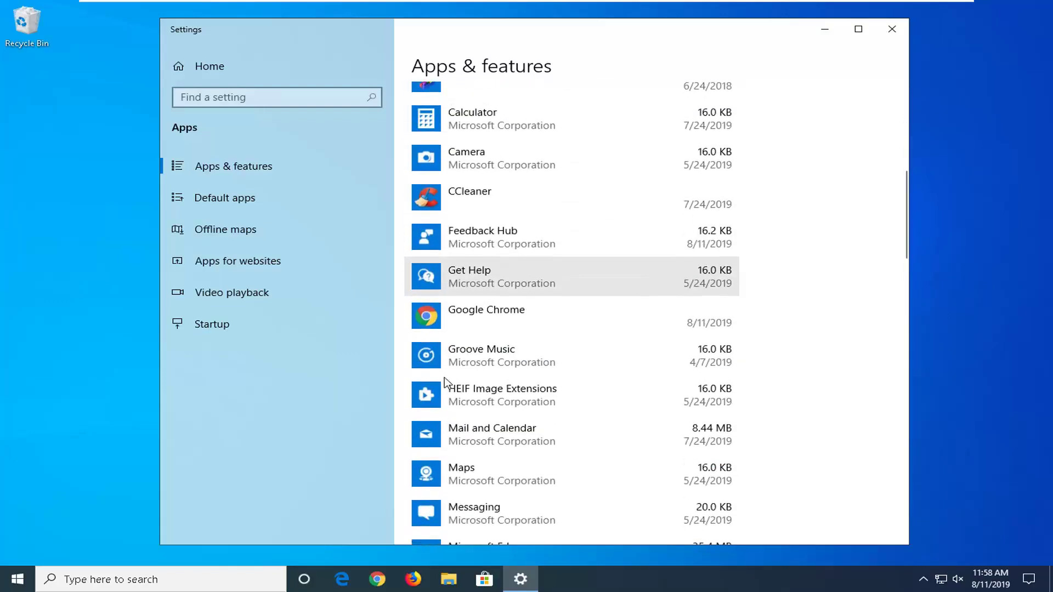
pyautogui.scroll(-4, 445, 382)
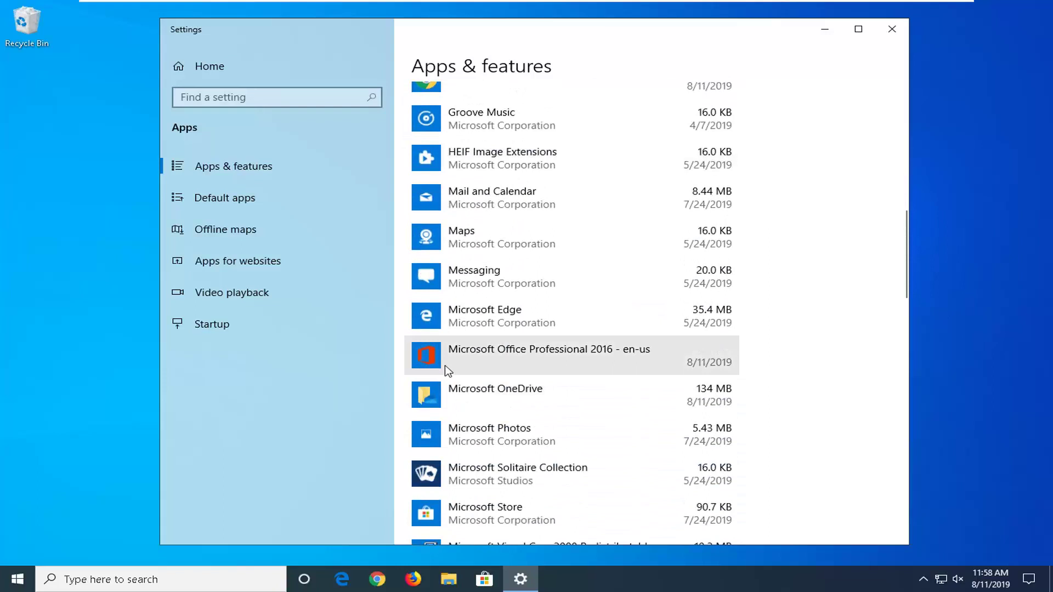
pyautogui.click(450, 384)
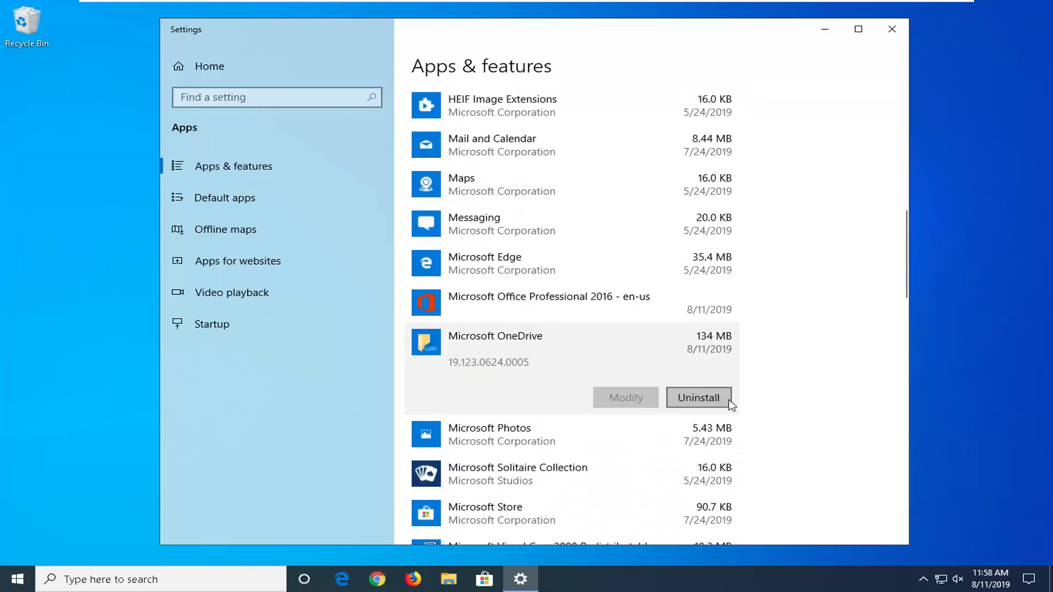
pyautogui.click(729, 401)
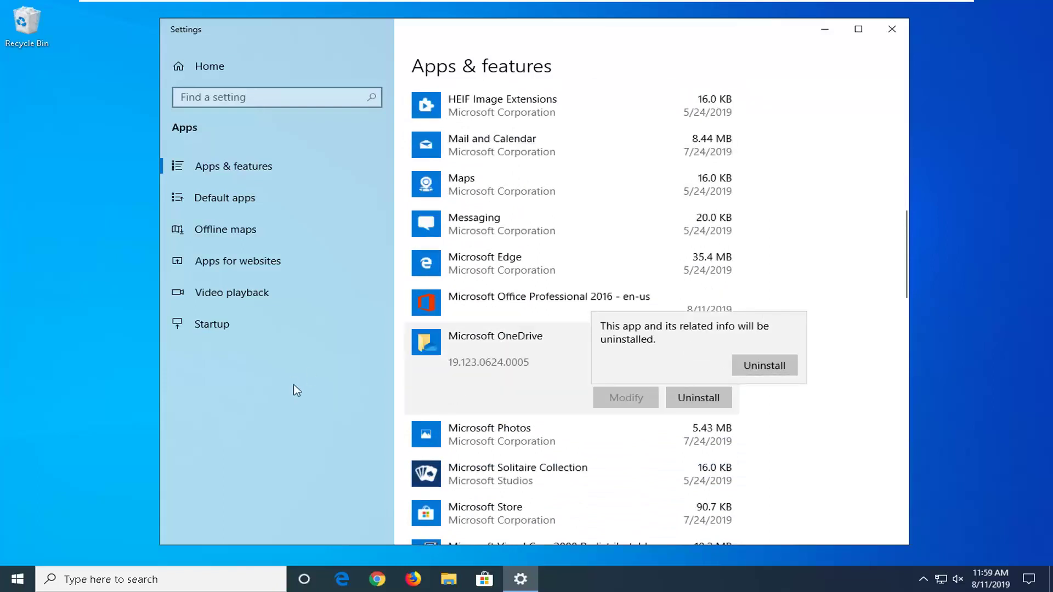
pyautogui.click(296, 389)
pyautogui.click(892, 29)
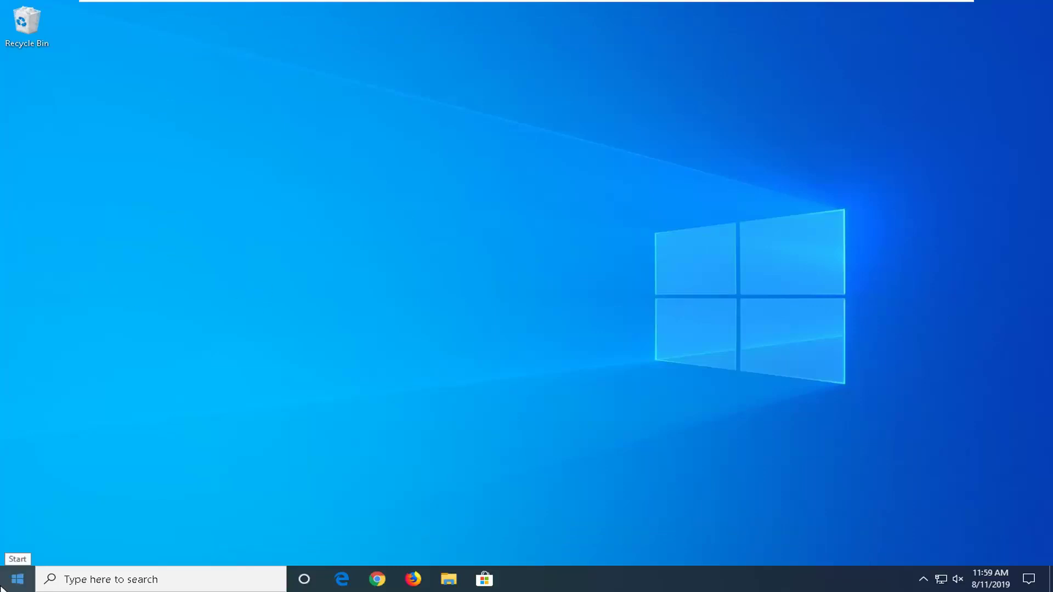
# - Show Task Manager's Startup tab with each startup app's enabled or disabled status
pyautogui.rightClick(653, 586)
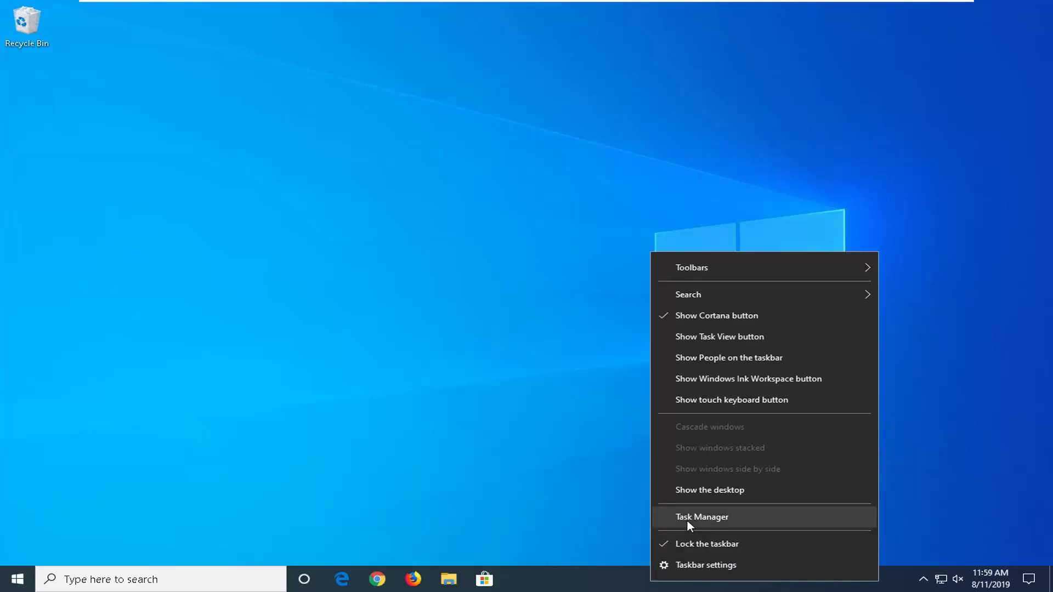
pyautogui.click(687, 519)
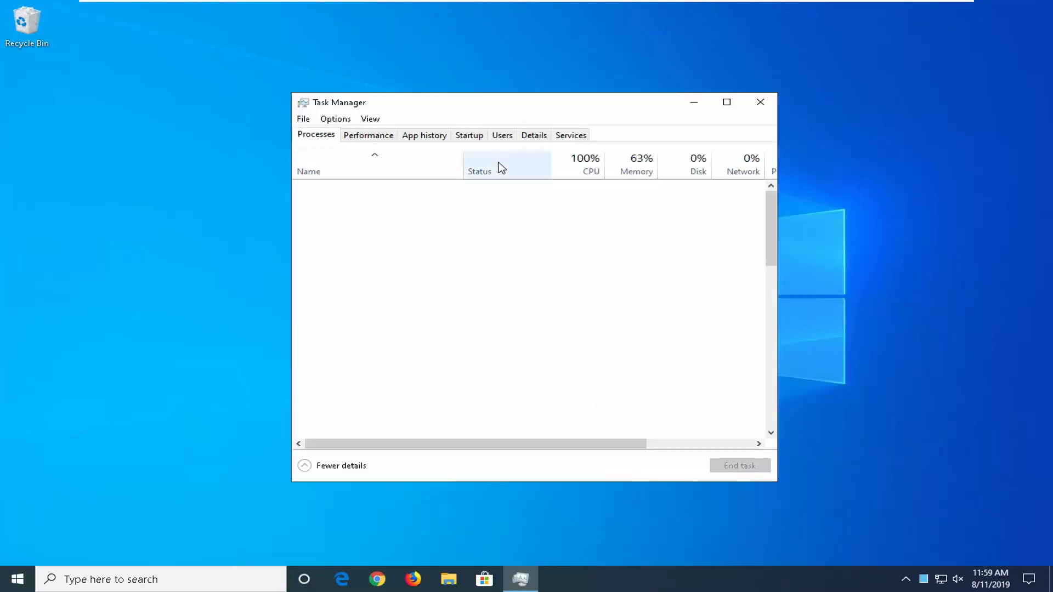
pyautogui.click(470, 136)
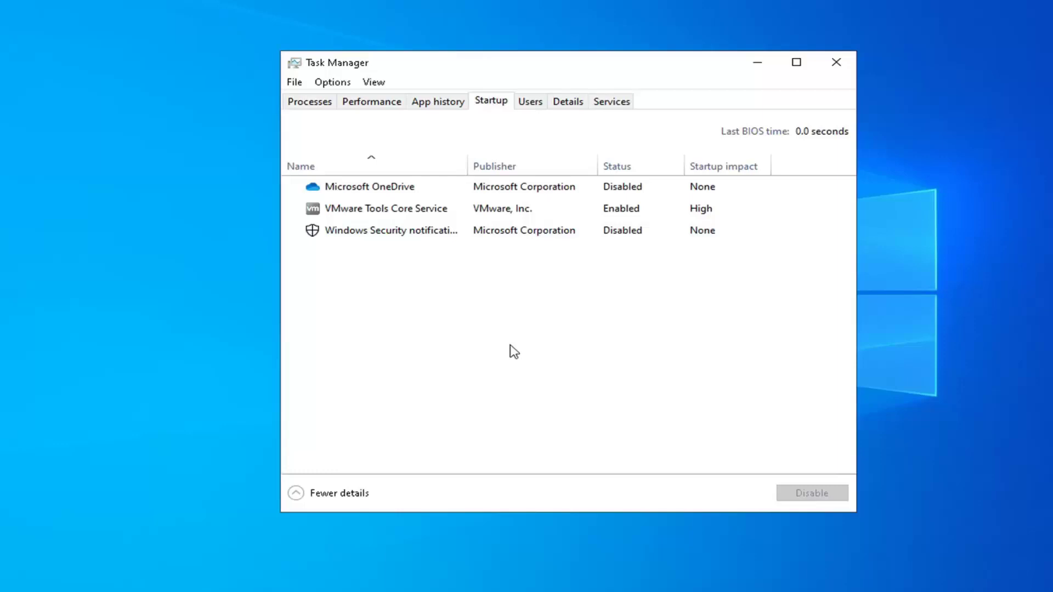
pyautogui.press('super')
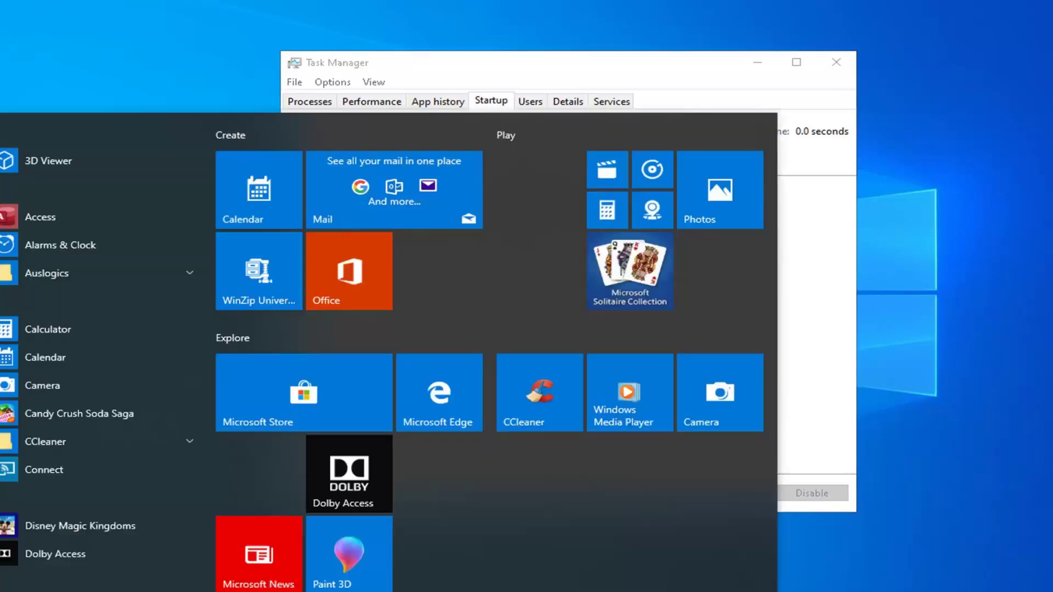
pyautogui.press('super')
pyautogui.press('super')
pyautogui.write('msconfig')
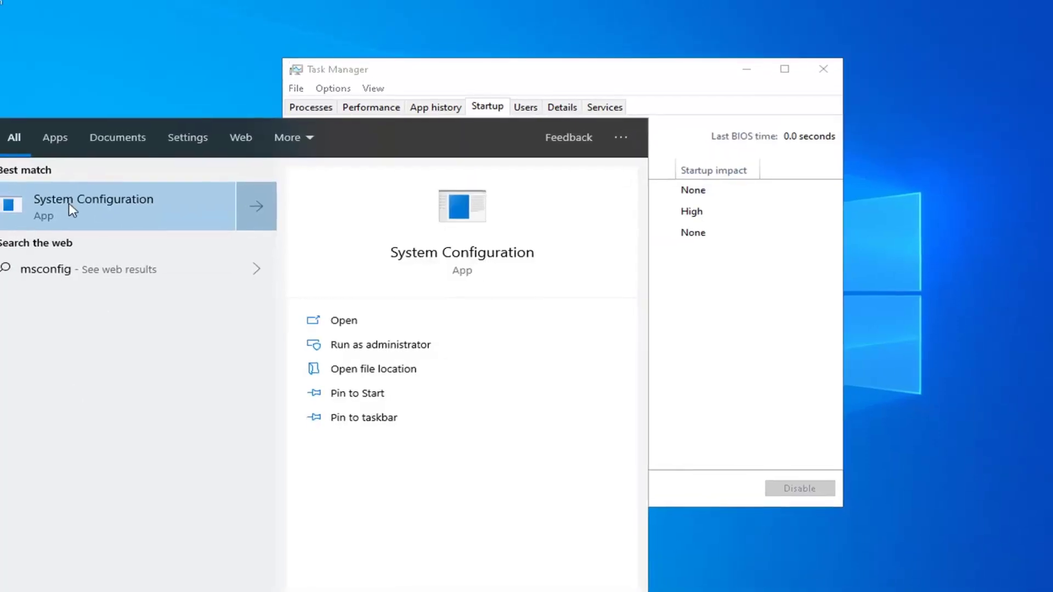
pyautogui.click(71, 210)
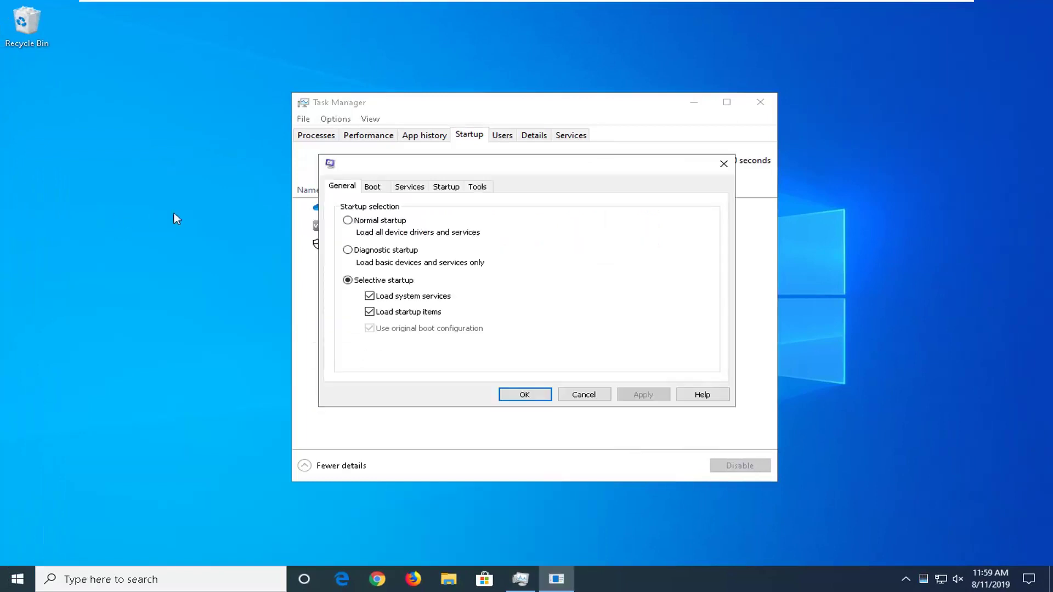
pyautogui.click(446, 186)
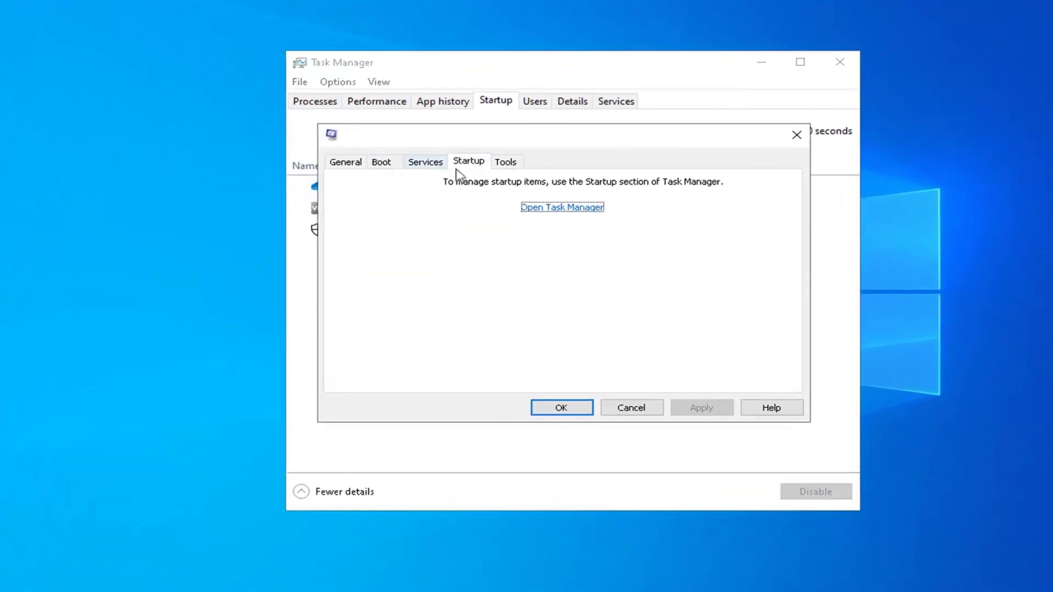
pyautogui.moveTo(475, 141); pyautogui.dragTo(424, 266)
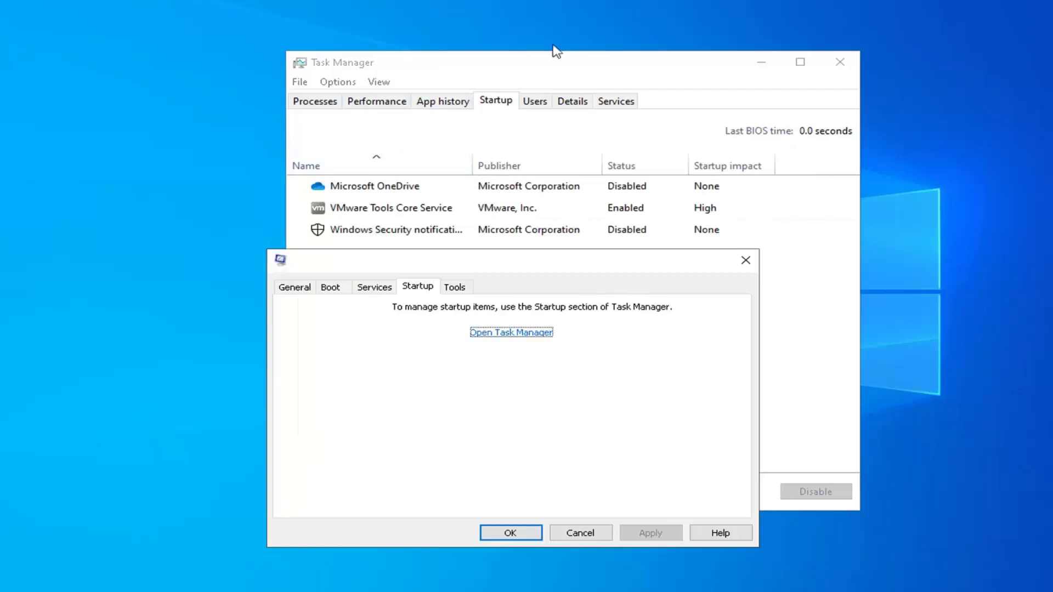
pyautogui.click(746, 262)
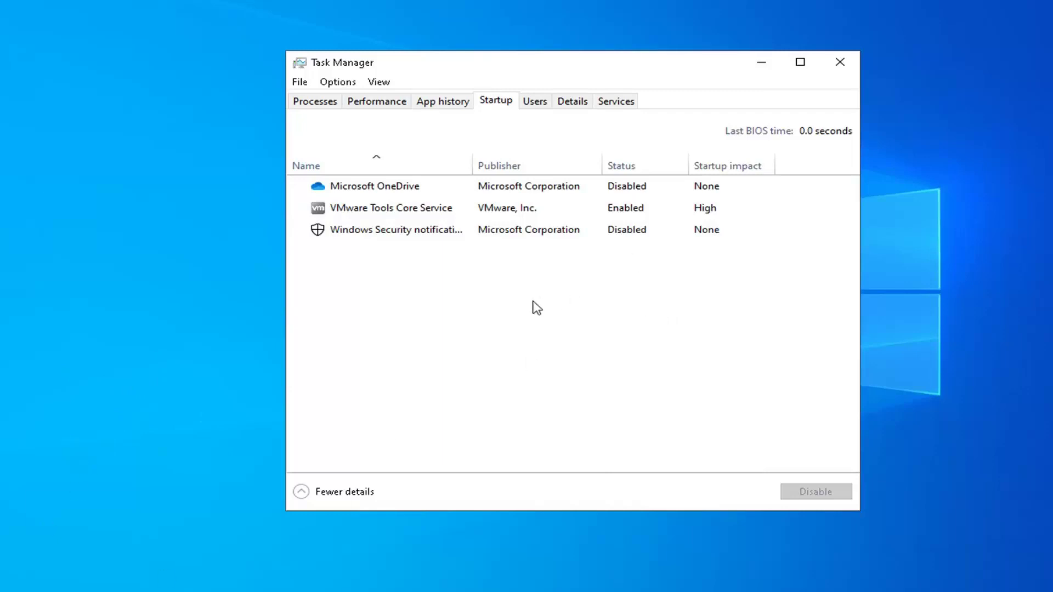
# - Disable then re-enable VMware Tools Core Service at startup, and close Task Manager
pyautogui.click(390, 189)
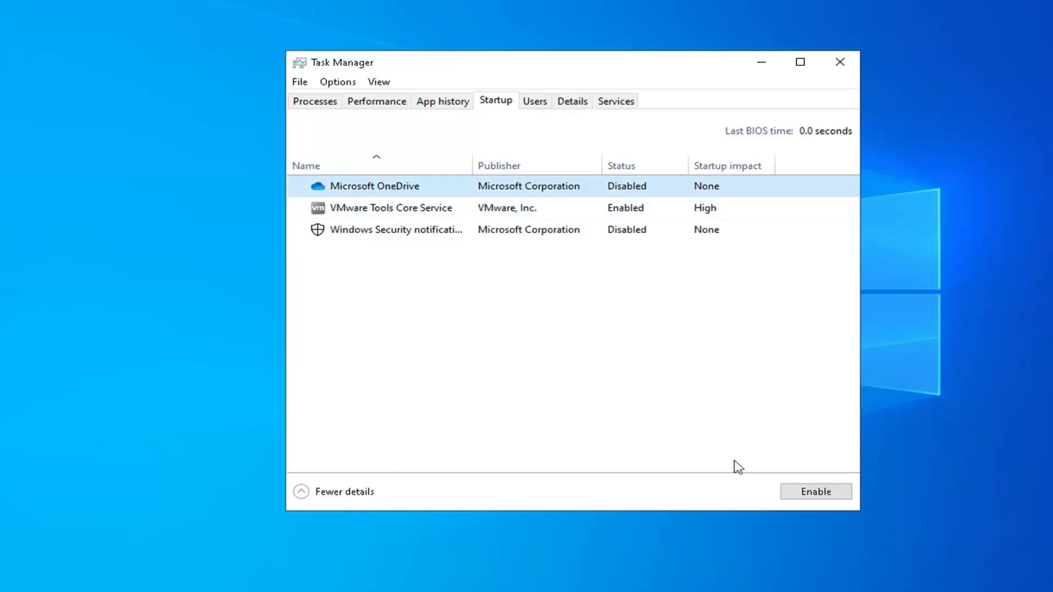
pyautogui.click(380, 231)
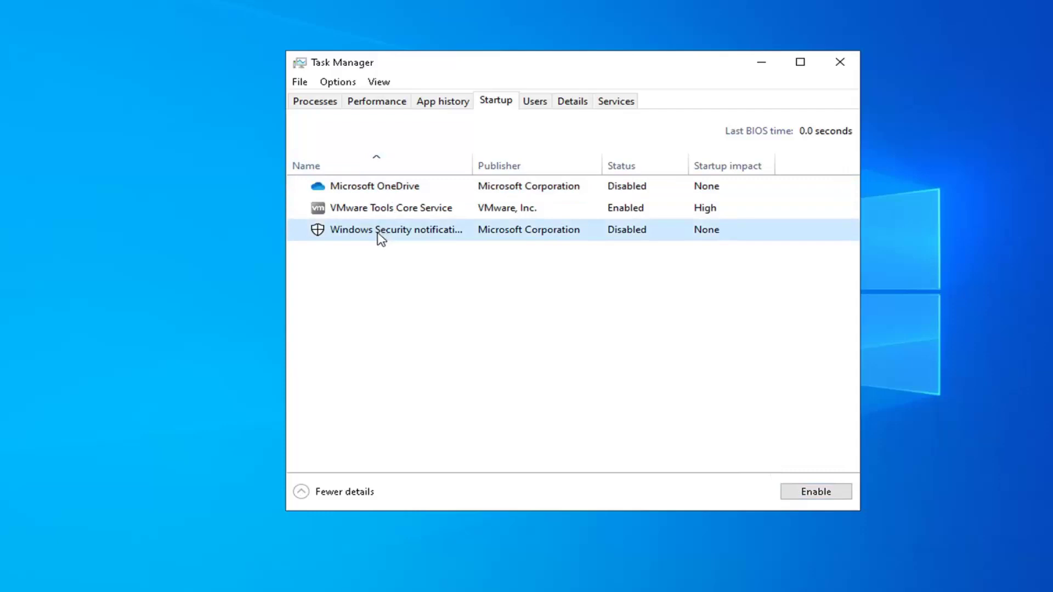
pyautogui.click(376, 211)
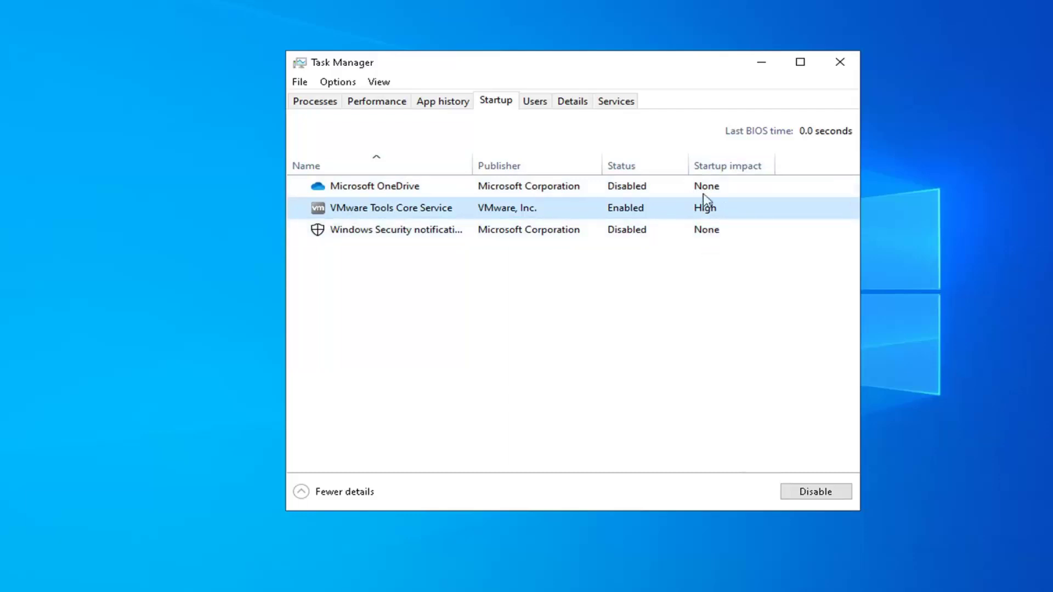
pyautogui.click(807, 492)
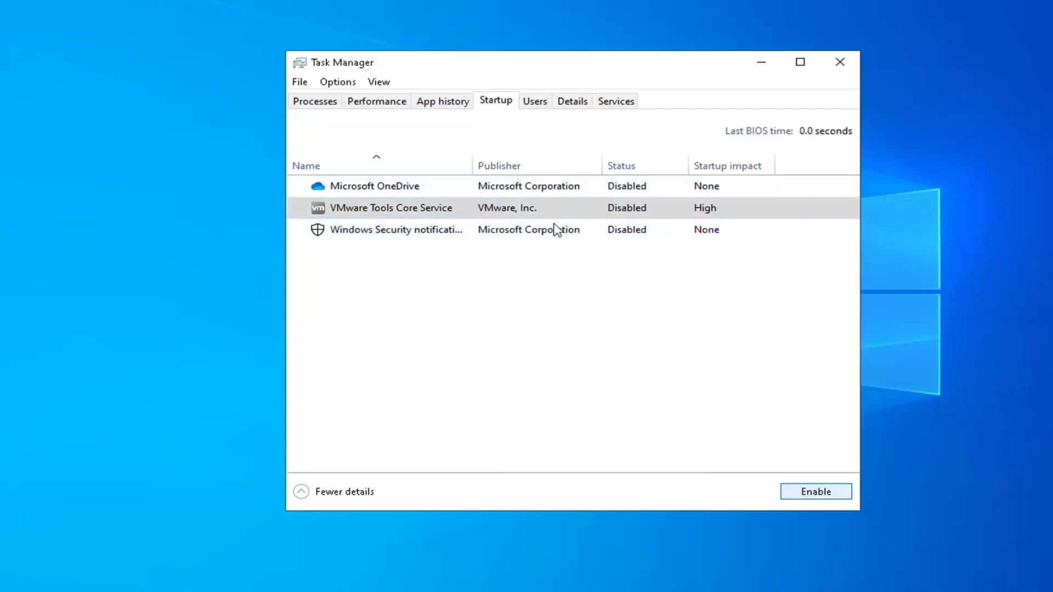
pyautogui.click(814, 494)
pyautogui.click(842, 64)
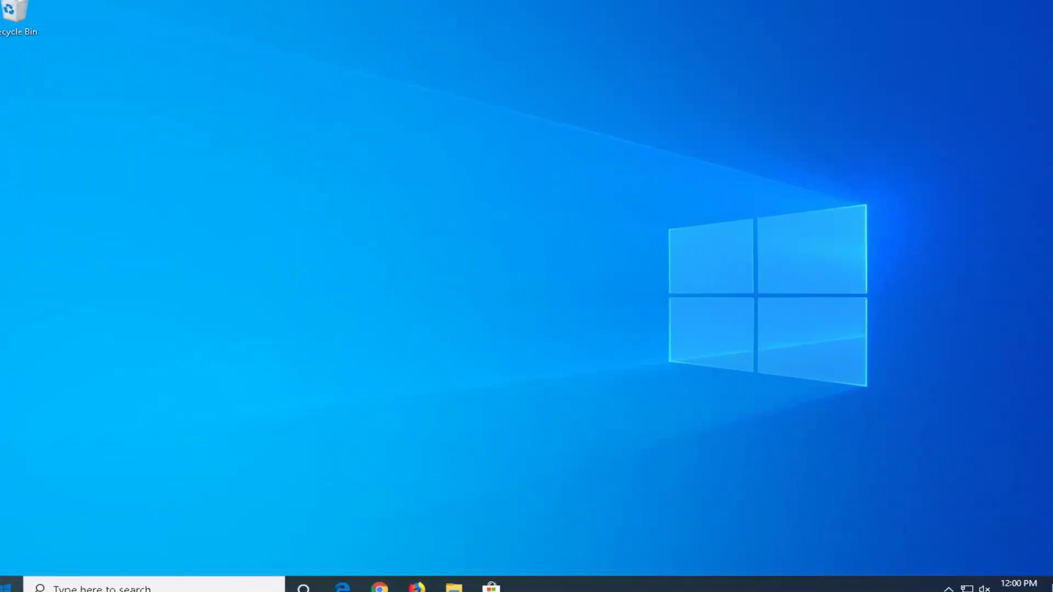
# - Run Disk Cleanup on drive C and rescan including system files
pyautogui.click(16, 582)
pyautogui.write('disk ')
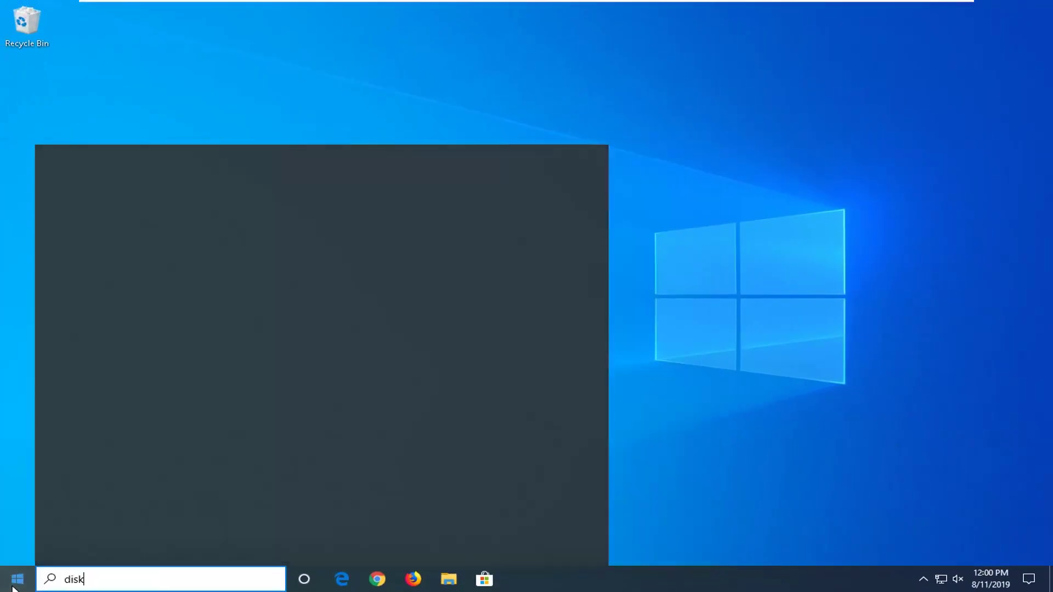
pyautogui.write('cleanup')
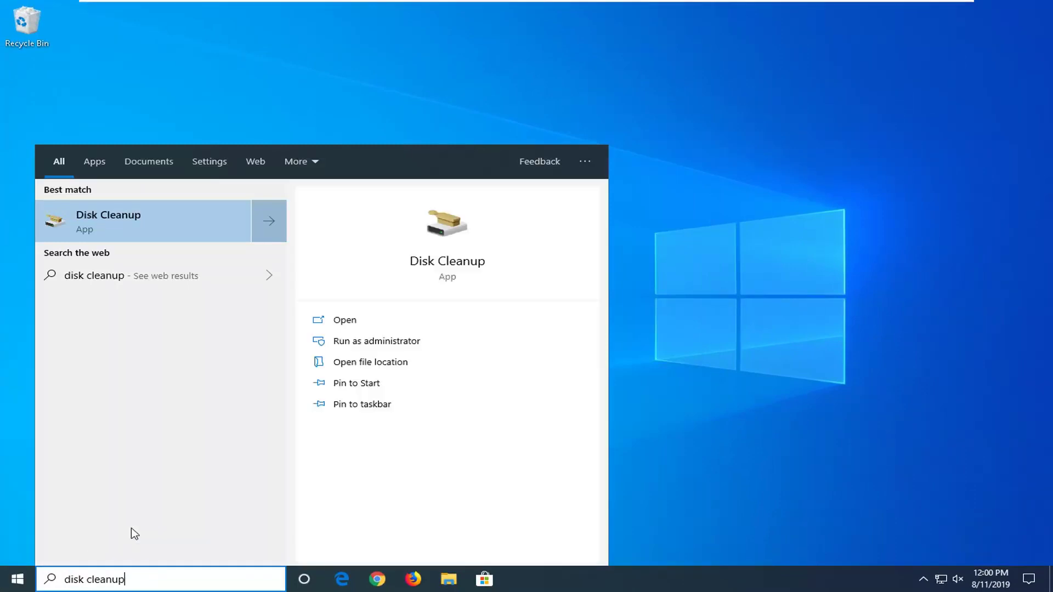
pyautogui.click(131, 221)
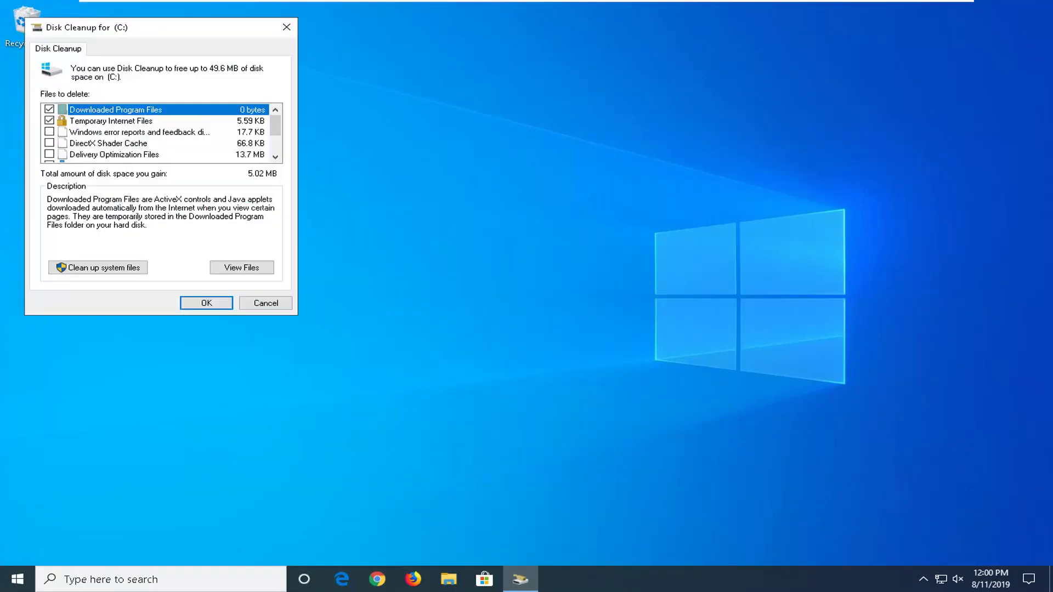
pyautogui.moveTo(55, 3); pyautogui.dragTo(485, 83)
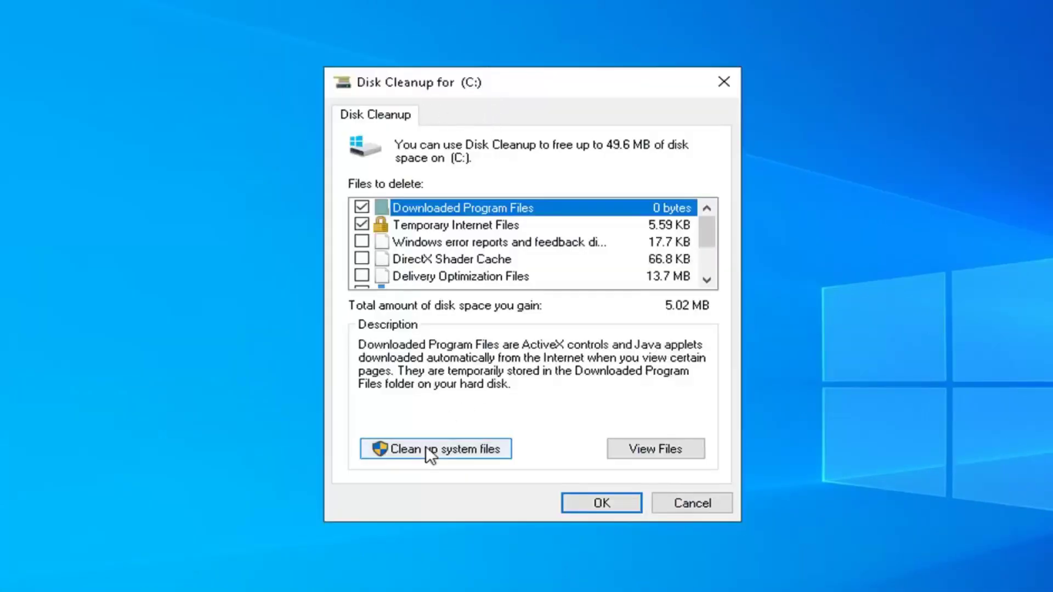
pyautogui.click(439, 455)
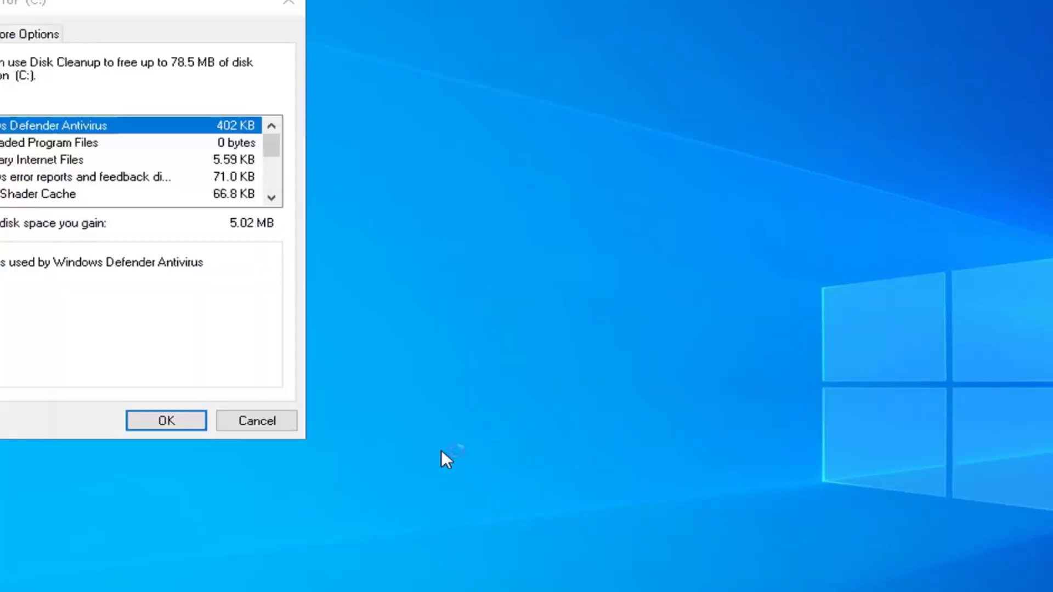
pyautogui.moveTo(65, 15); pyautogui.dragTo(550, 123)
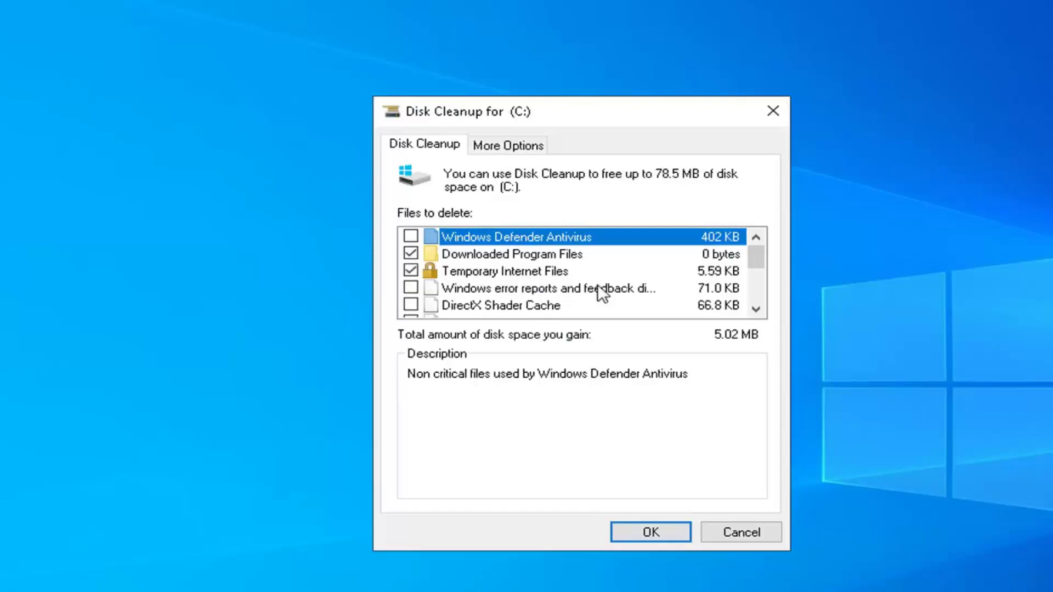
# - Tick Downloaded Program Files and Windows Defender Antivirus, then permanently delete the selected files
pyautogui.click(500, 288)
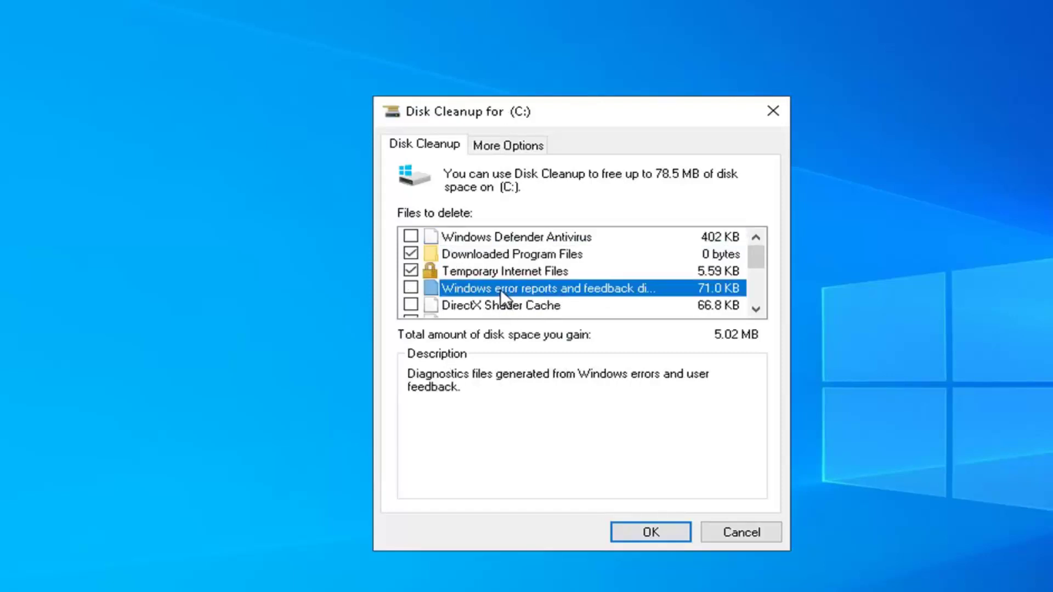
pyautogui.click(490, 306)
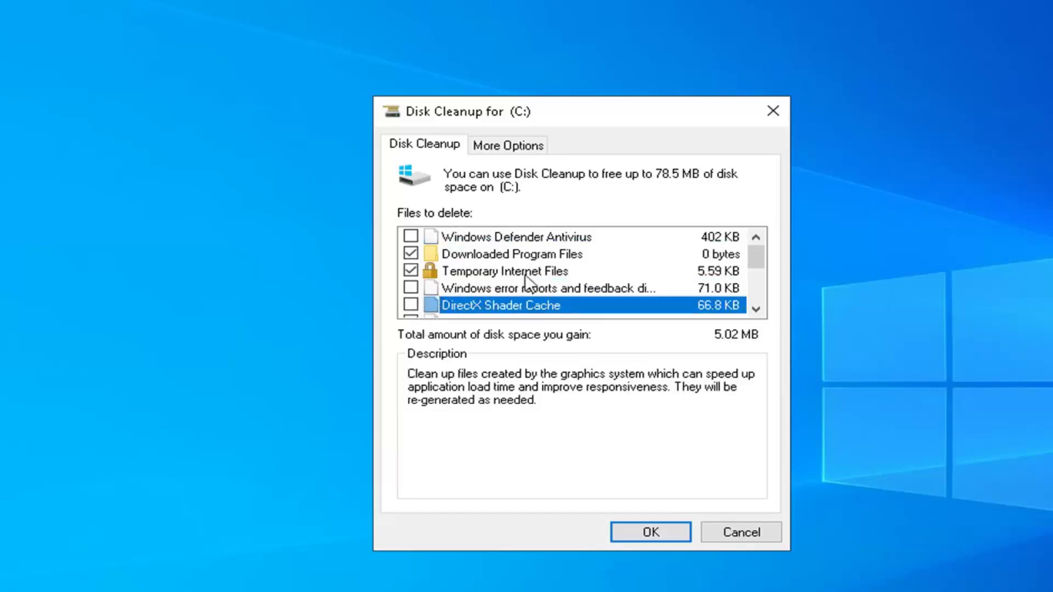
pyautogui.click(485, 244)
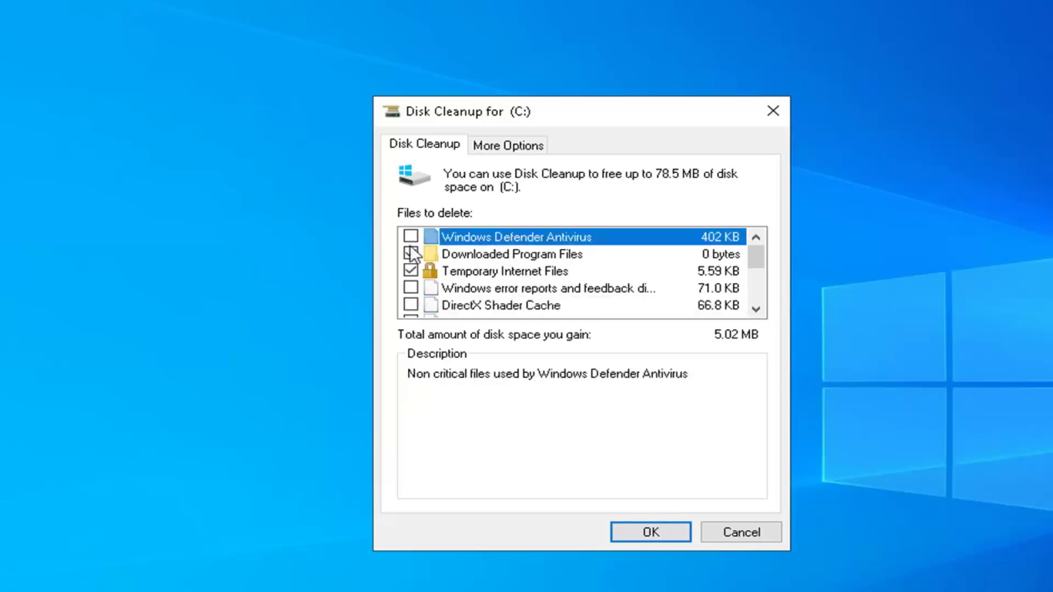
pyautogui.click(410, 253)
pyautogui.click(410, 236)
pyautogui.click(656, 528)
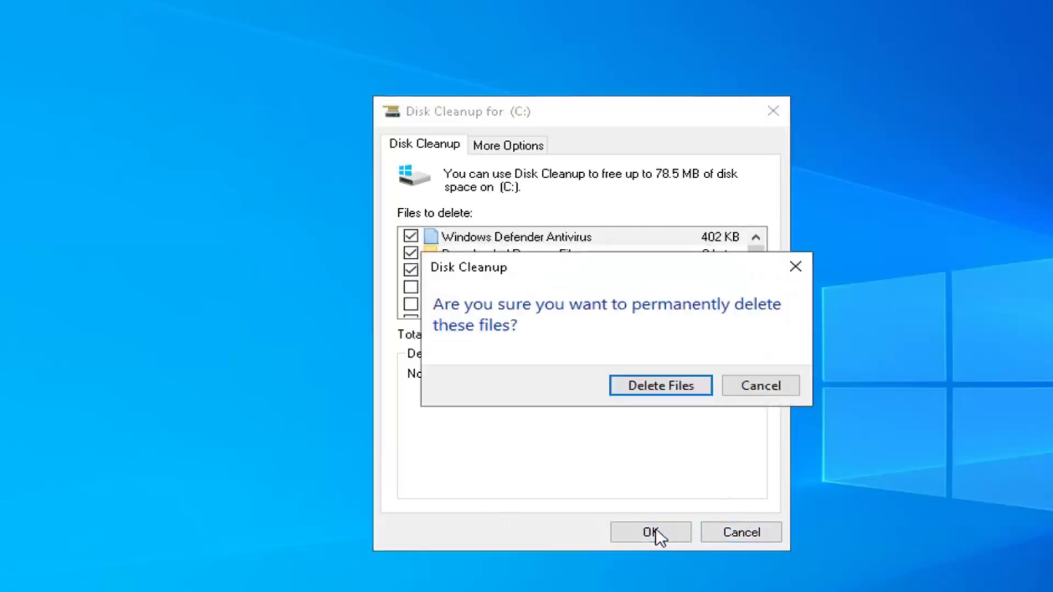
pyautogui.click(654, 386)
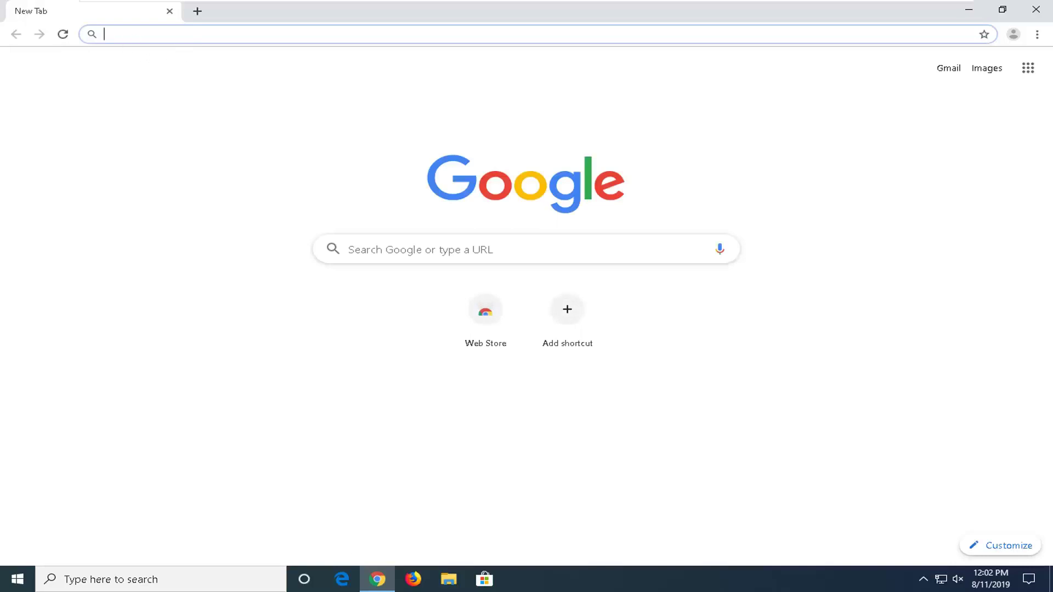
# - Go to google.com and search for ccleaner
pyautogui.write('go')
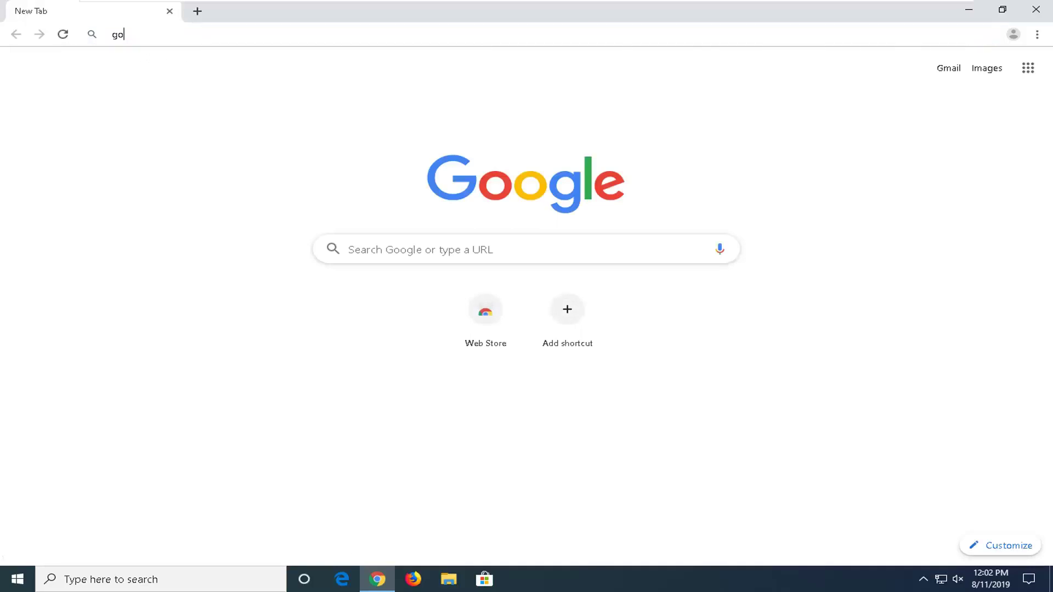
pyautogui.write('ogle.com')
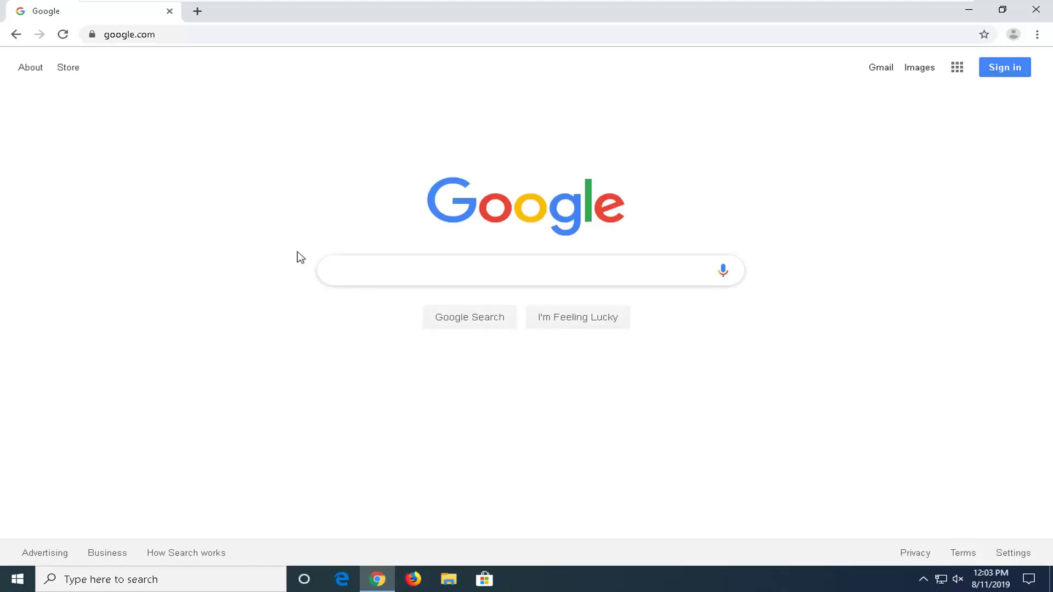
pyautogui.click(340, 271)
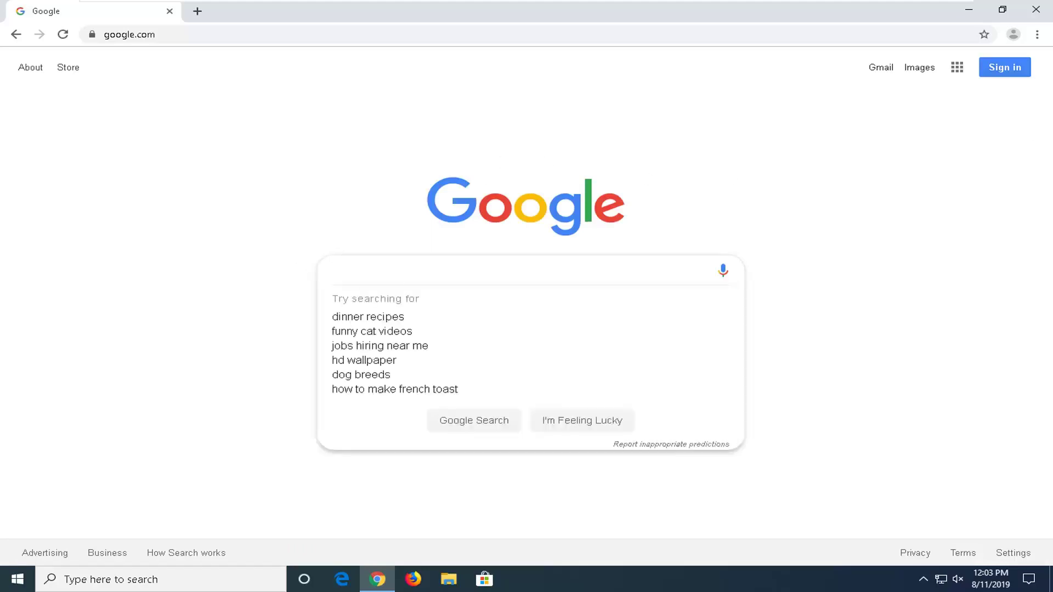
pyautogui.write('ccleaner')
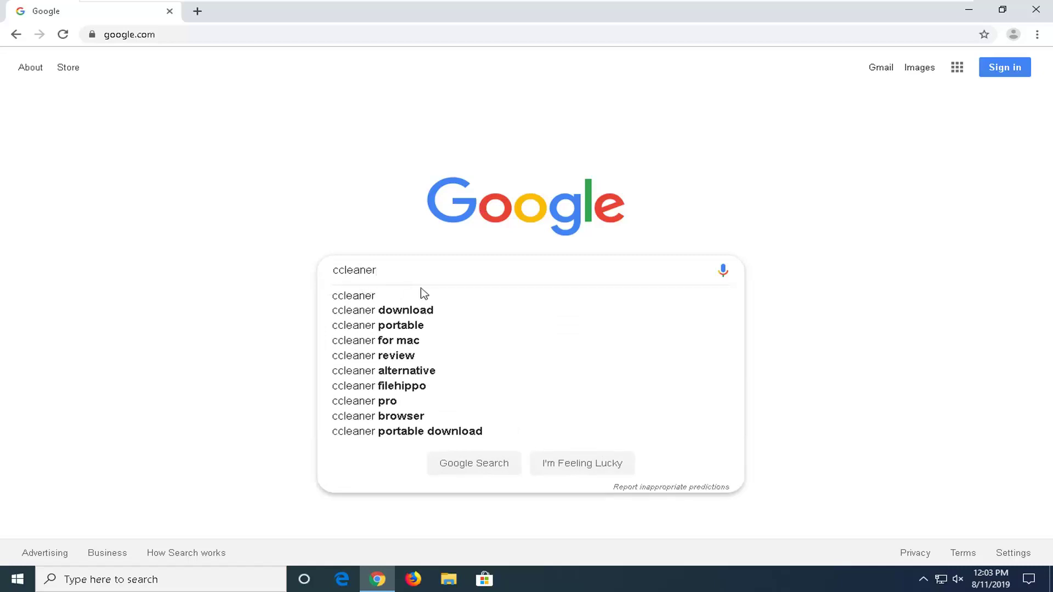
pyautogui.click(433, 298)
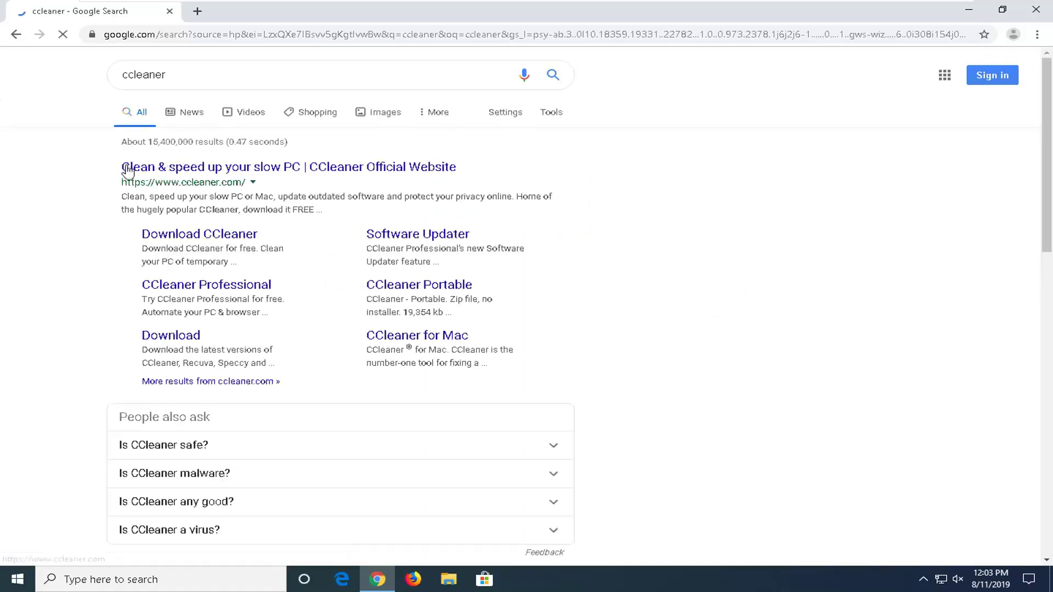
# - Open the CCleaner Official Website result and scroll to the Free and Professional edition cards
pyautogui.click(228, 176)
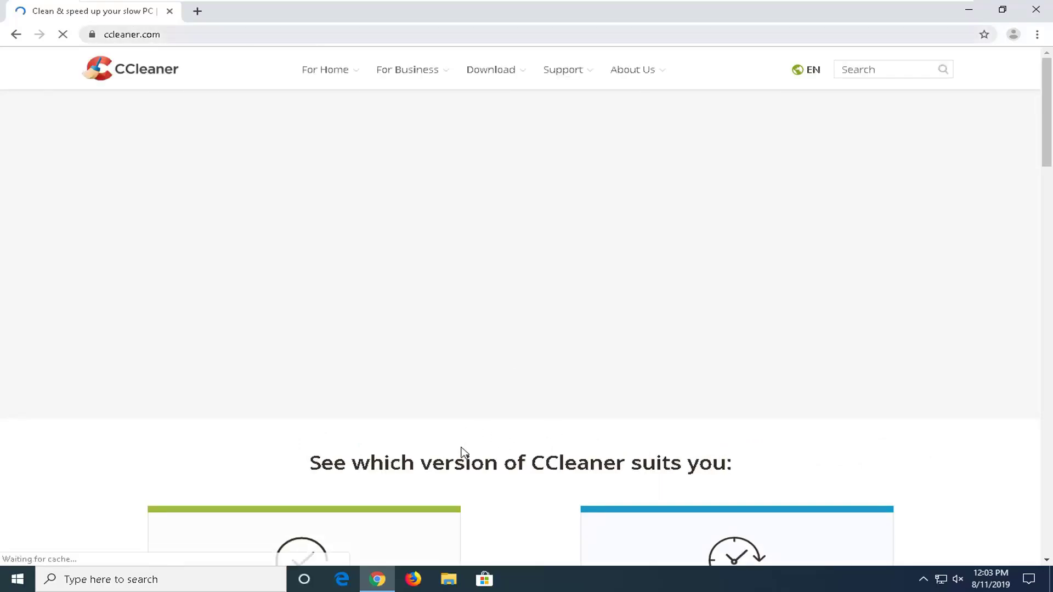
pyautogui.scroll(-10, 494, 446)
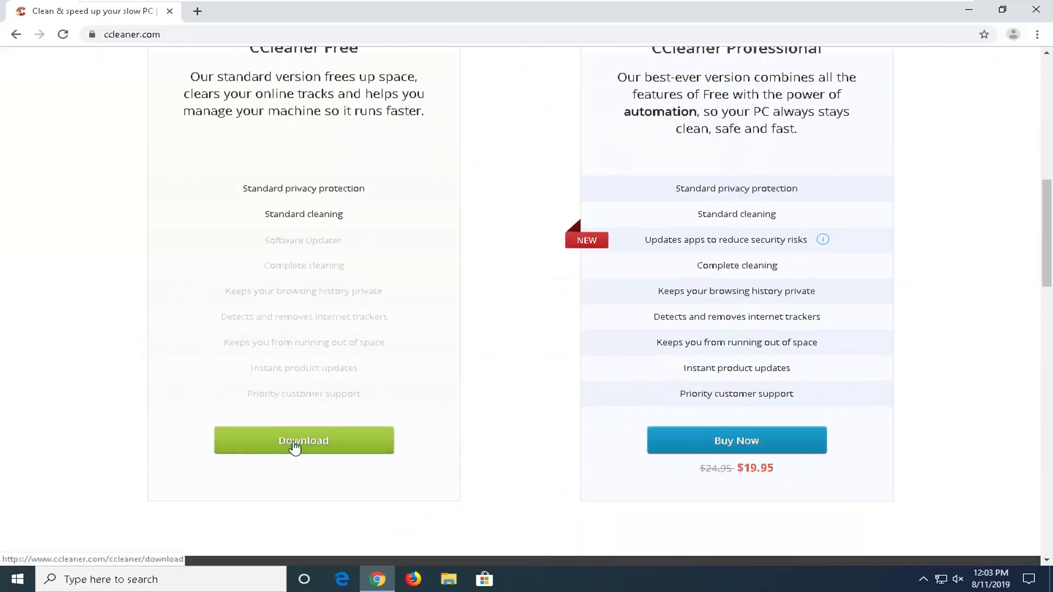
pyautogui.scroll(5, 298, 440)
pyautogui.scroll(-7, 305, 349)
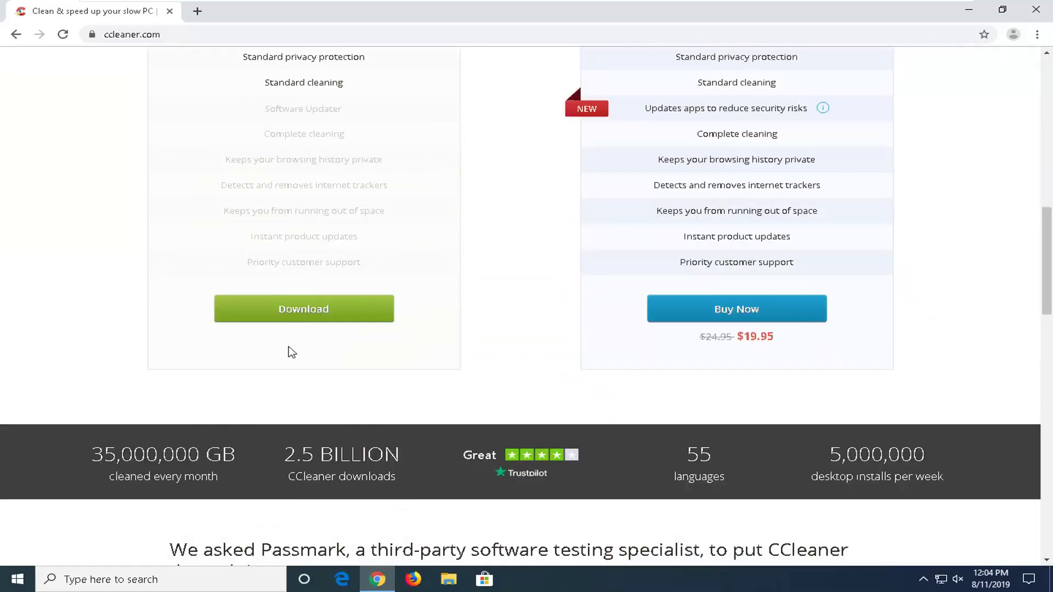
# - Start the CCleaner Free download and scroll through the edition comparison table
pyautogui.click(286, 313)
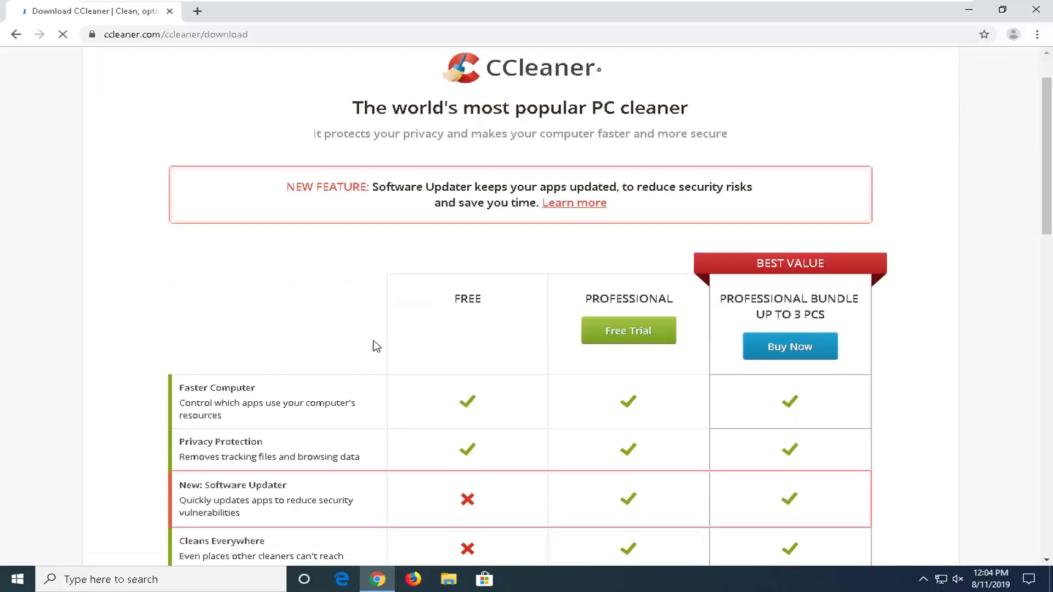
pyautogui.scroll(-1, 491, 296)
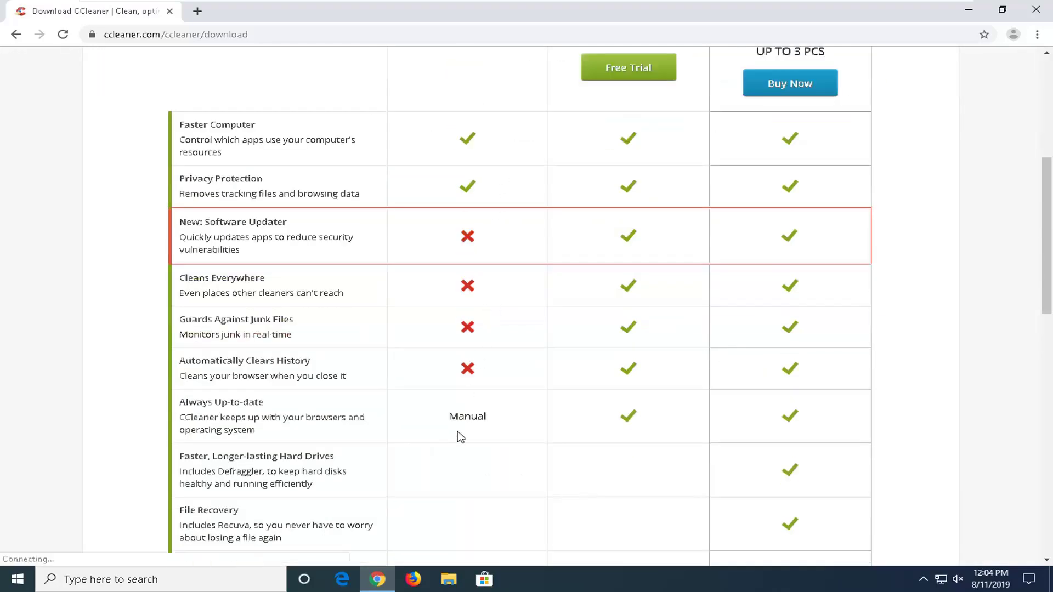
pyautogui.scroll(-2, 459, 444)
pyautogui.scroll(-1, 460, 444)
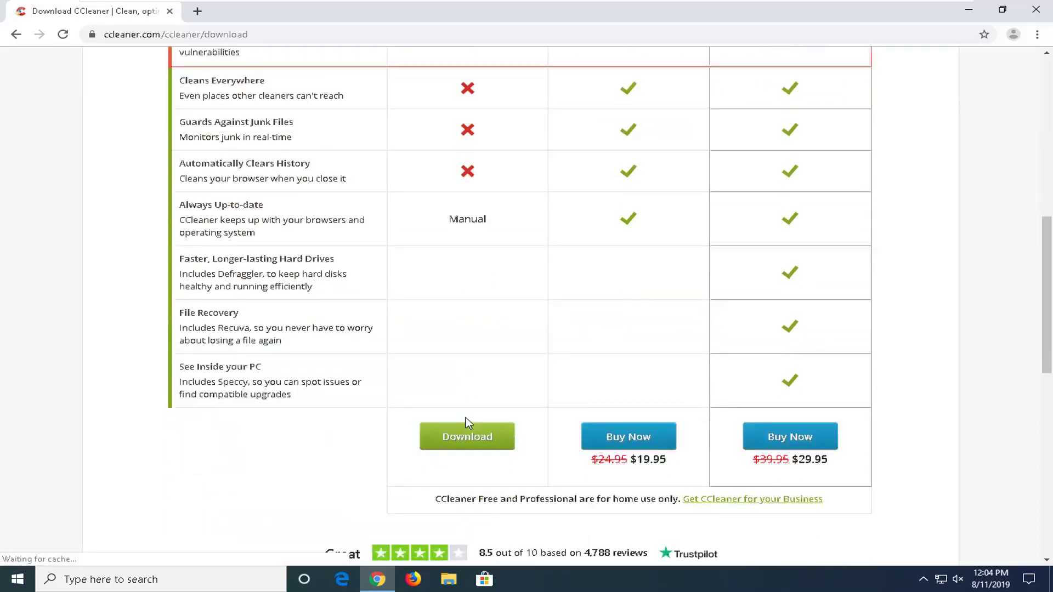
pyautogui.click(16, 580)
pyautogui.write('performance')
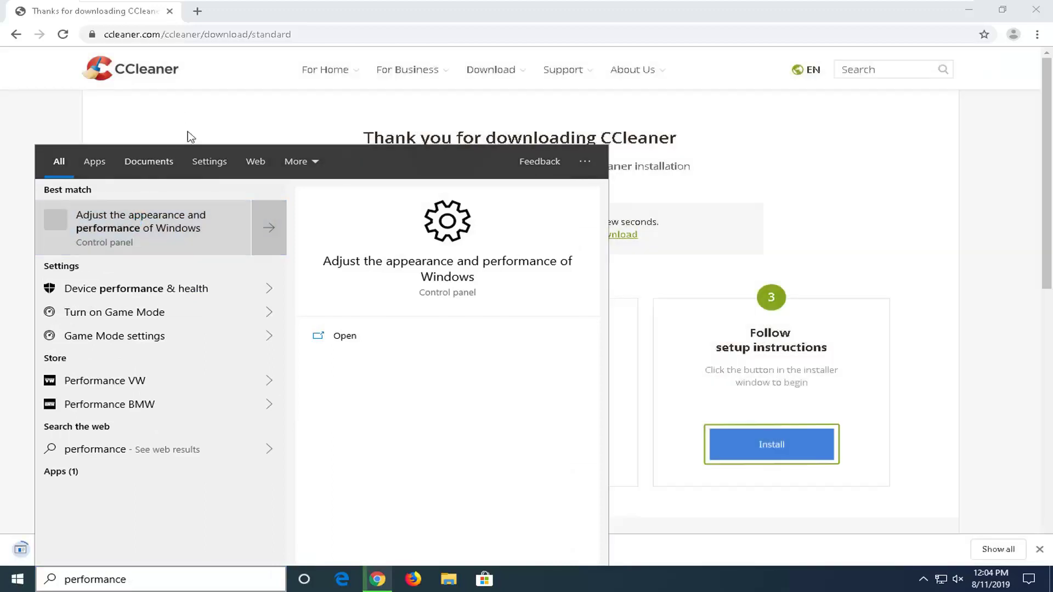
# - Keep best performance visual effects but re-enable Smooth edges of screen fonts, then apply and save
pyautogui.click(136, 233)
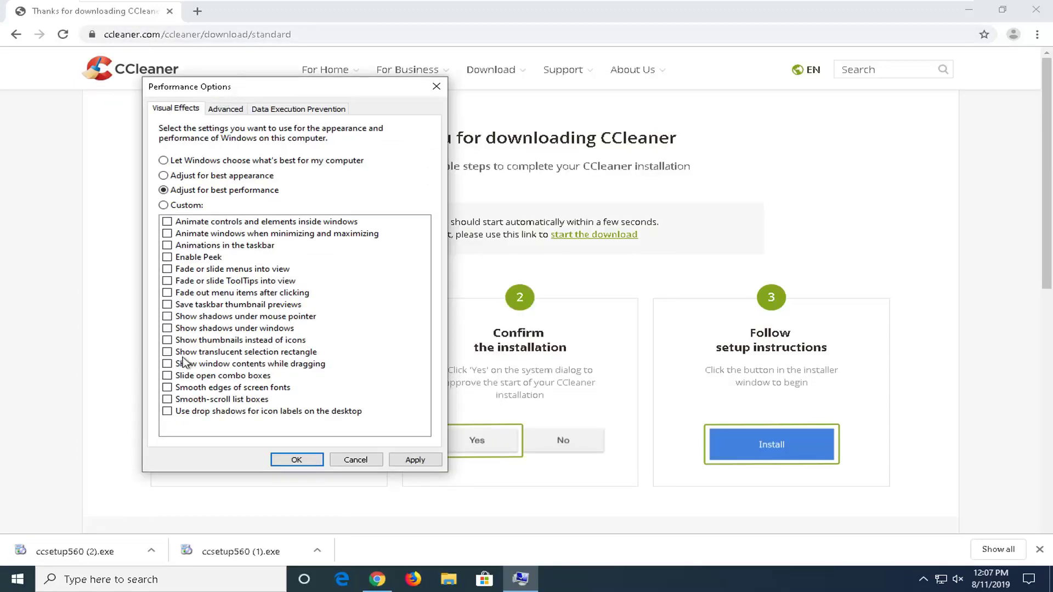
pyautogui.click(167, 388)
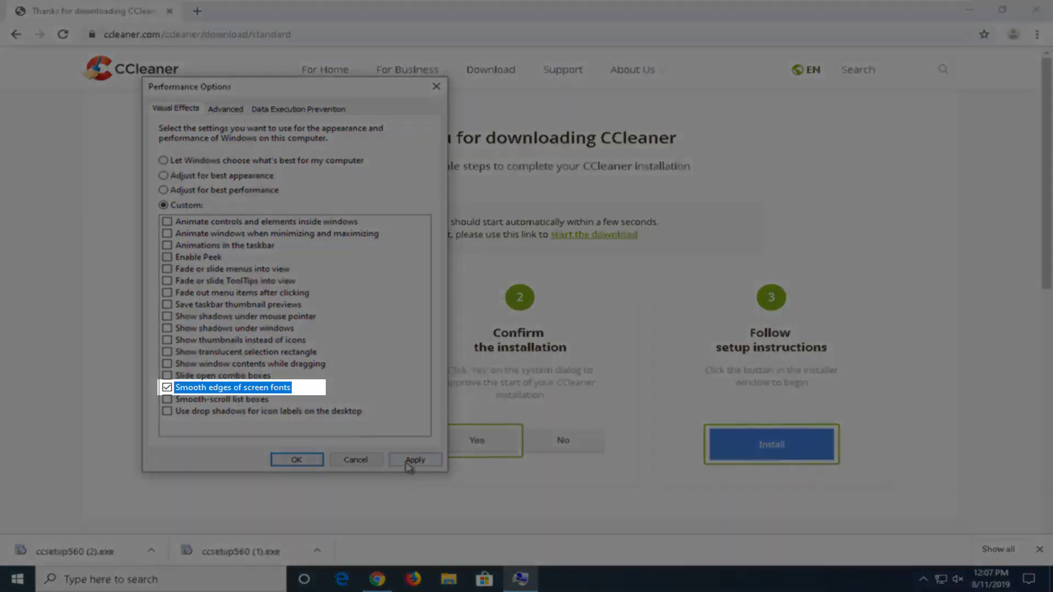
pyautogui.click(414, 459)
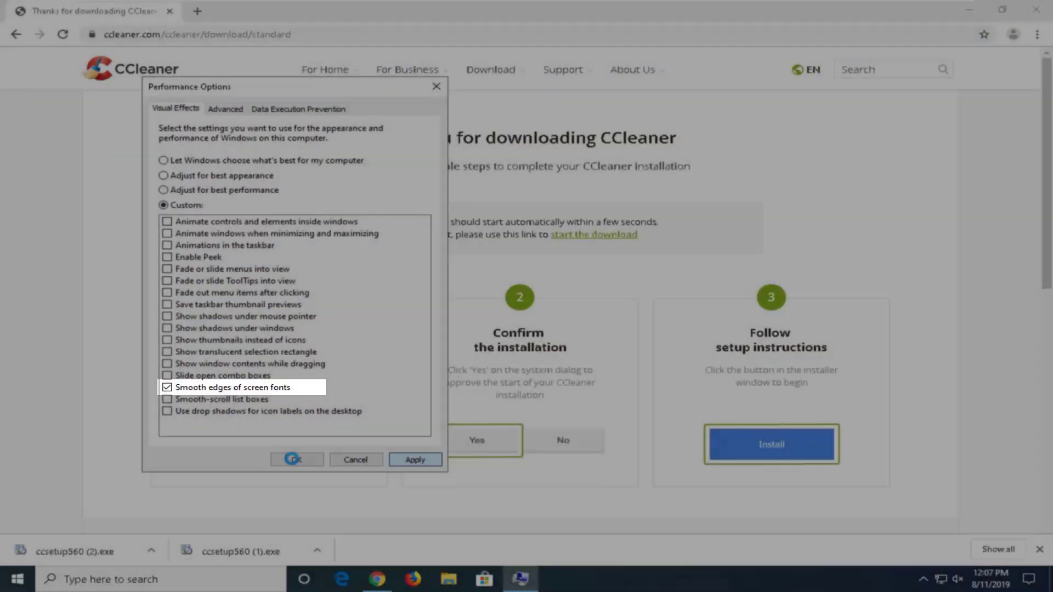
pyautogui.click(296, 460)
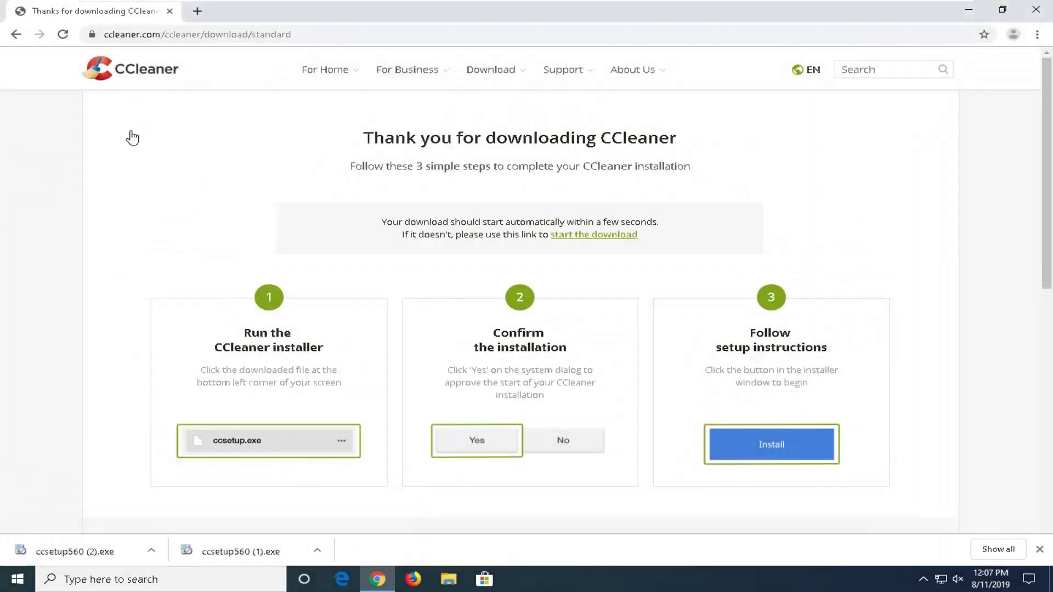
# - Launch ccsetup560 (1).exe from the download bar and load ccleaner.com in a new tab
pyautogui.click(236, 553)
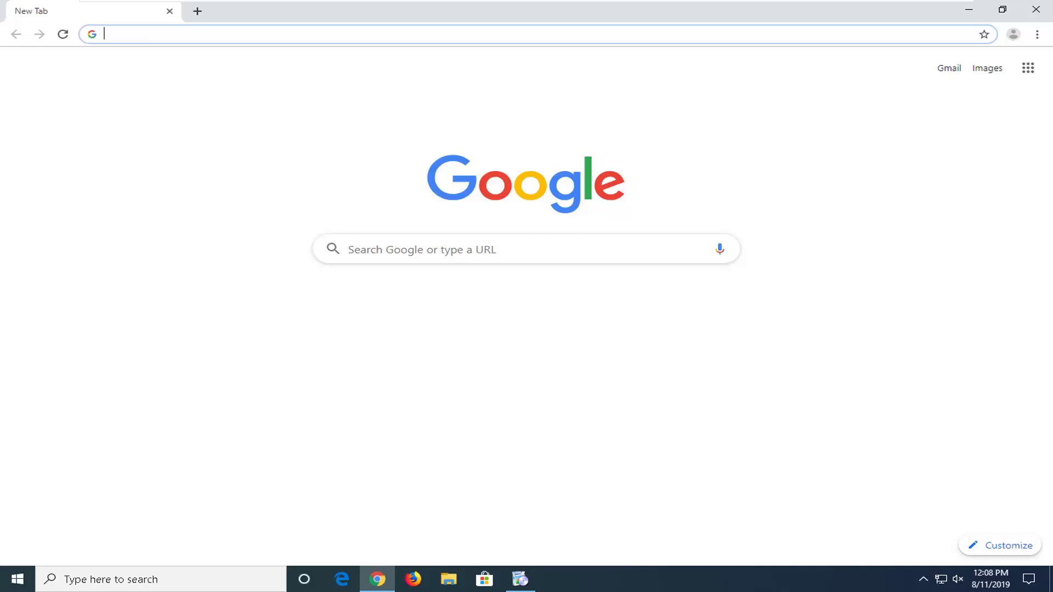
pyautogui.write('ccleanerccleaner.com')
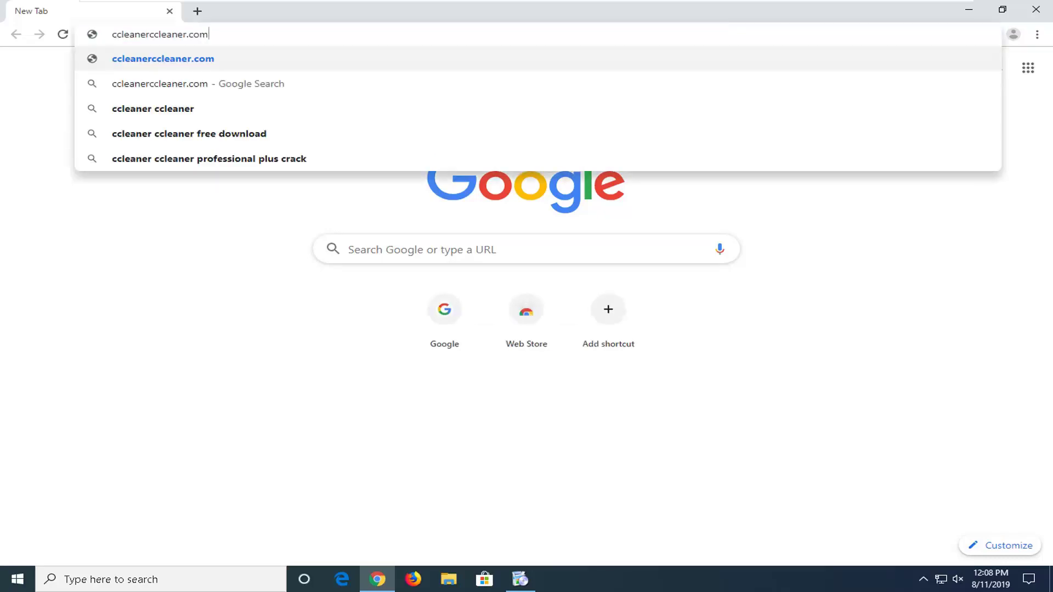
pyautogui.hotkey('ctrl', 'a')
pyautogui.write('ccleaner')
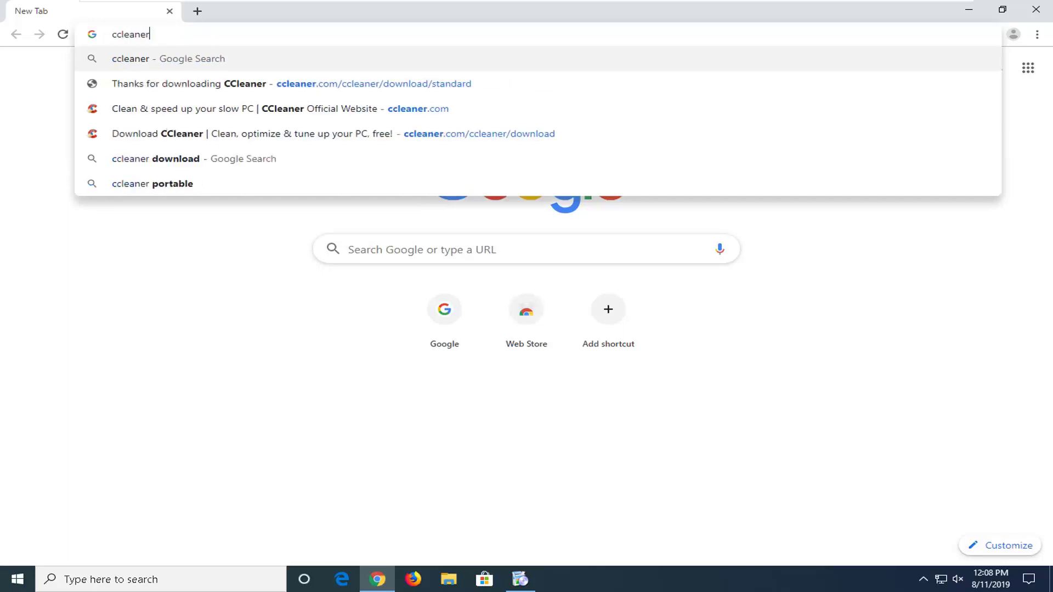
pyautogui.press('Down')
pyautogui.press('Down')
pyautogui.press('Return')
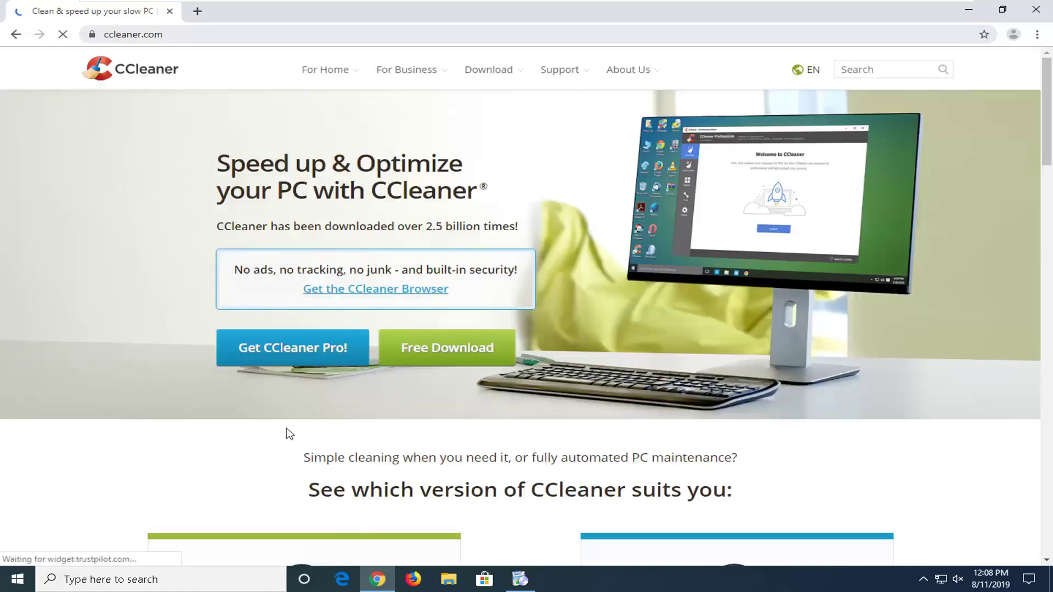
# - Close Chrome and decline installing the CCleaner Browser in the setup
pyautogui.click(1036, 11)
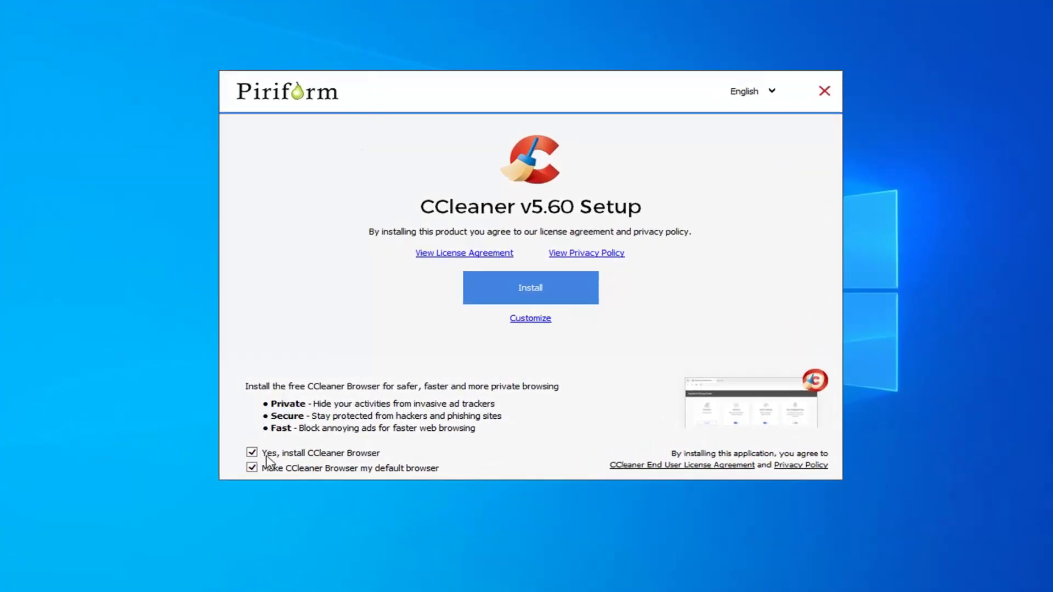
pyautogui.click(252, 467)
pyautogui.click(251, 467)
pyautogui.click(251, 453)
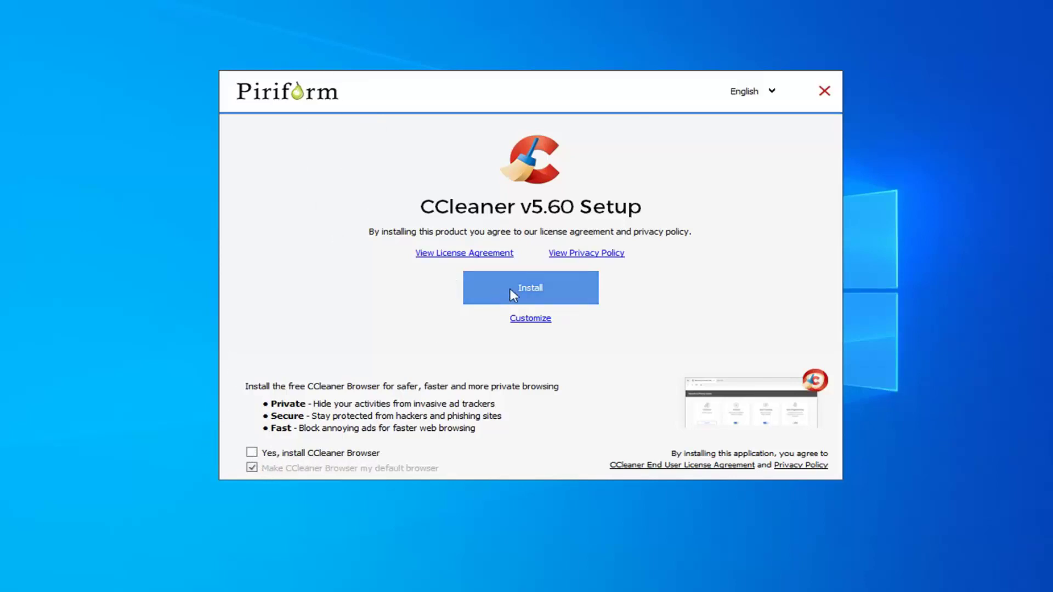
# - Install CCleaner v5.60 without the Recycle Bin menu entries, skip release notes, and launch it
pyautogui.click(526, 321)
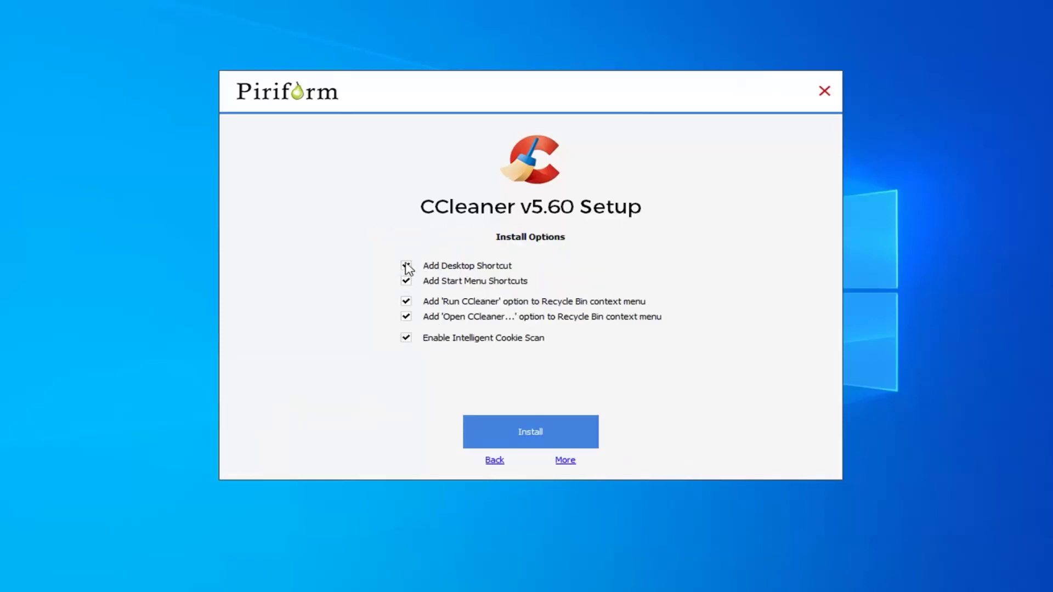
pyautogui.click(405, 301)
pyautogui.click(406, 316)
pyautogui.click(540, 431)
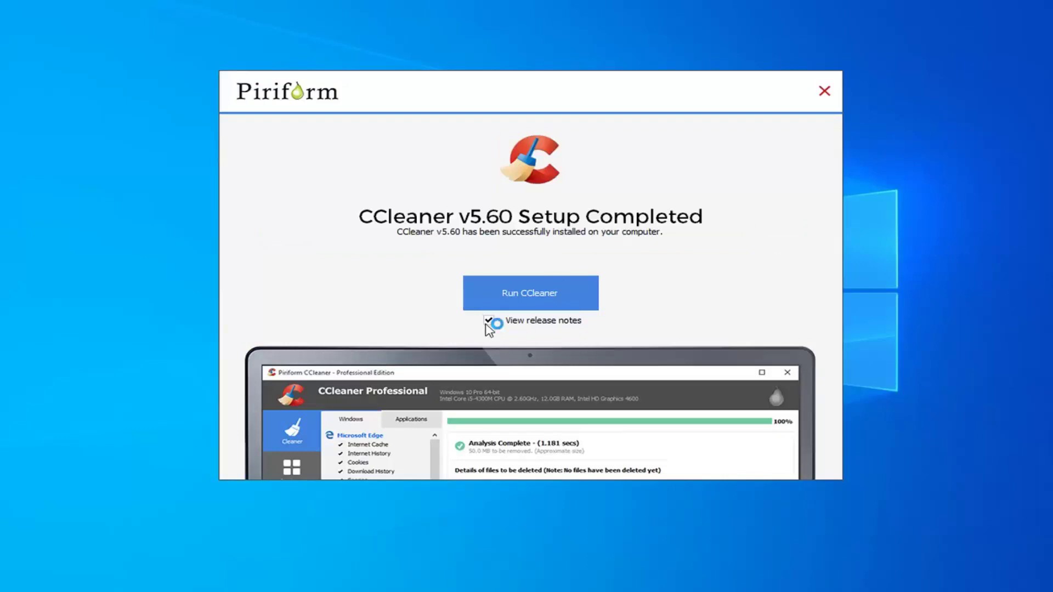
pyautogui.click(489, 321)
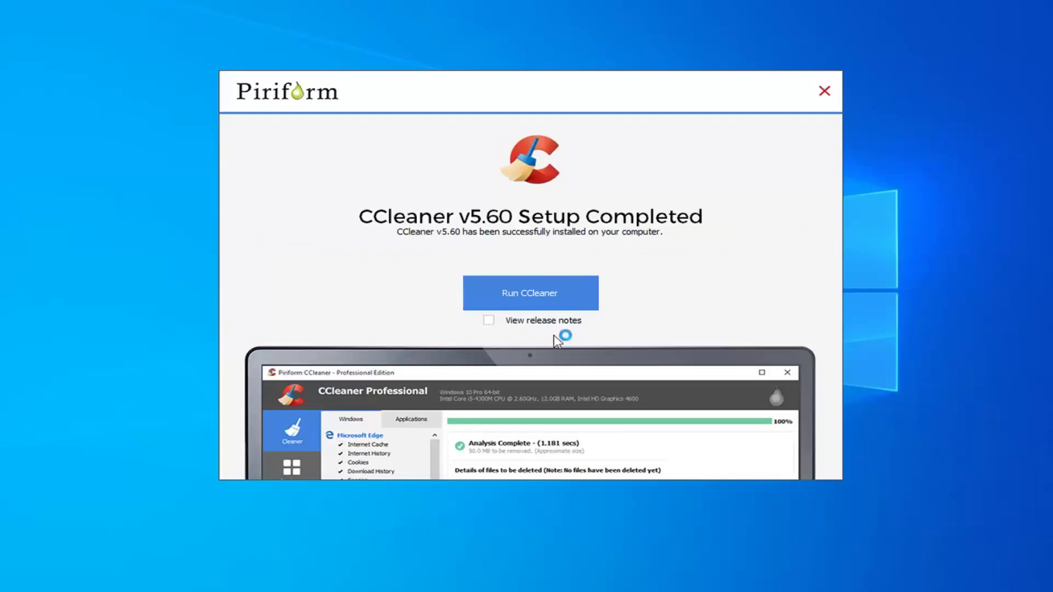
pyautogui.click(529, 295)
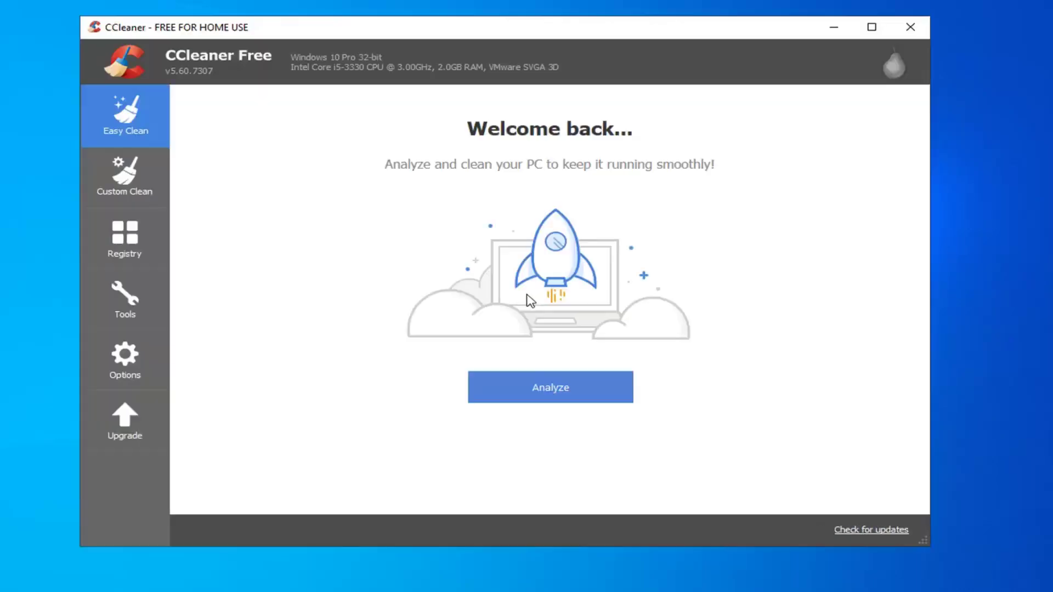
# - Run a Custom Clean with Google Chrome cookies unticked, removing 54.9 MB of junk
pyautogui.click(122, 177)
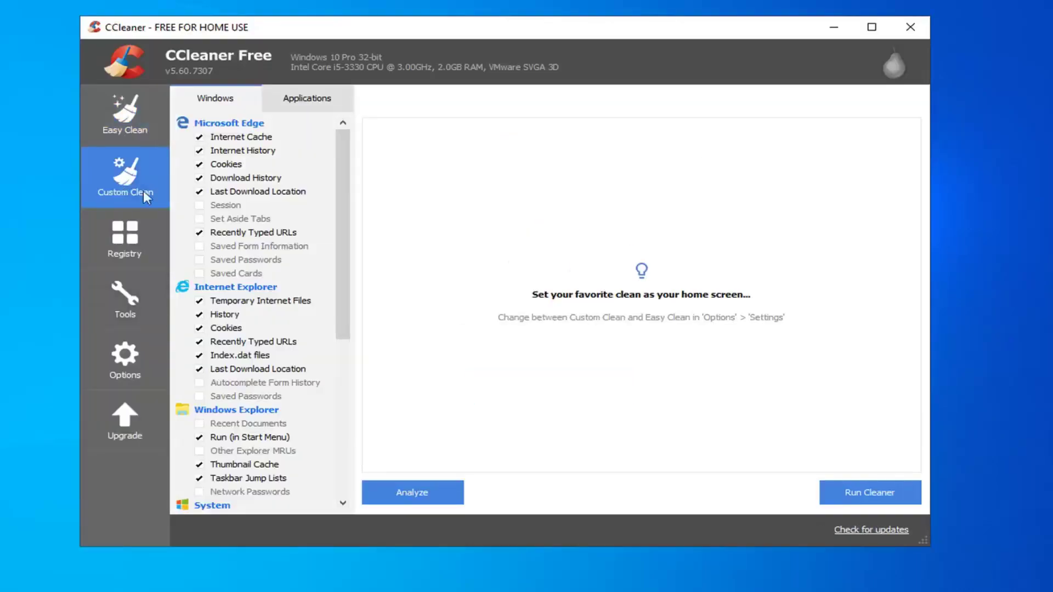
pyautogui.scroll(-5, 324, 257)
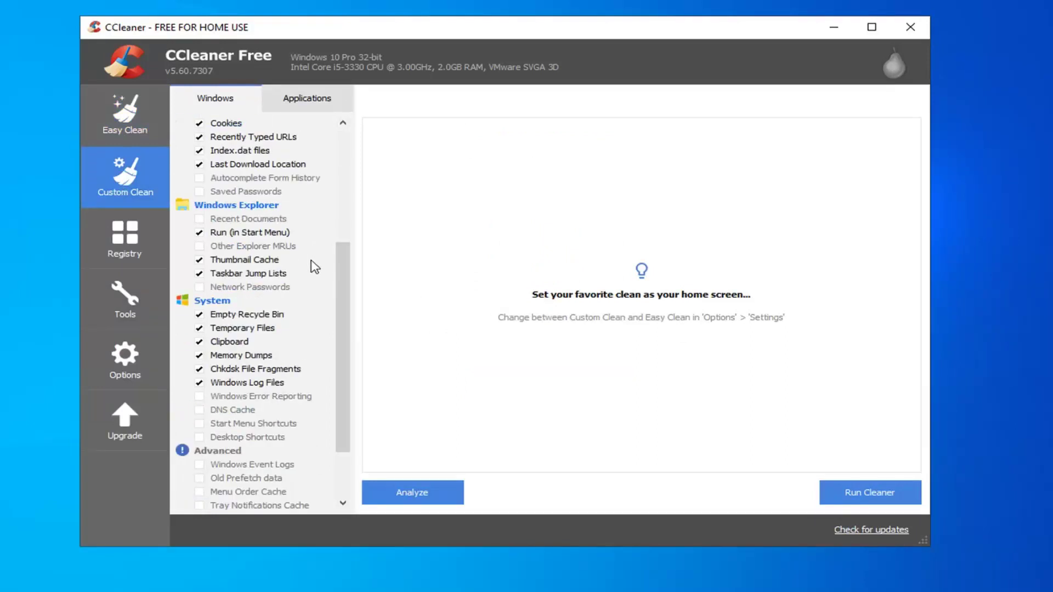
pyautogui.scroll(5, 311, 268)
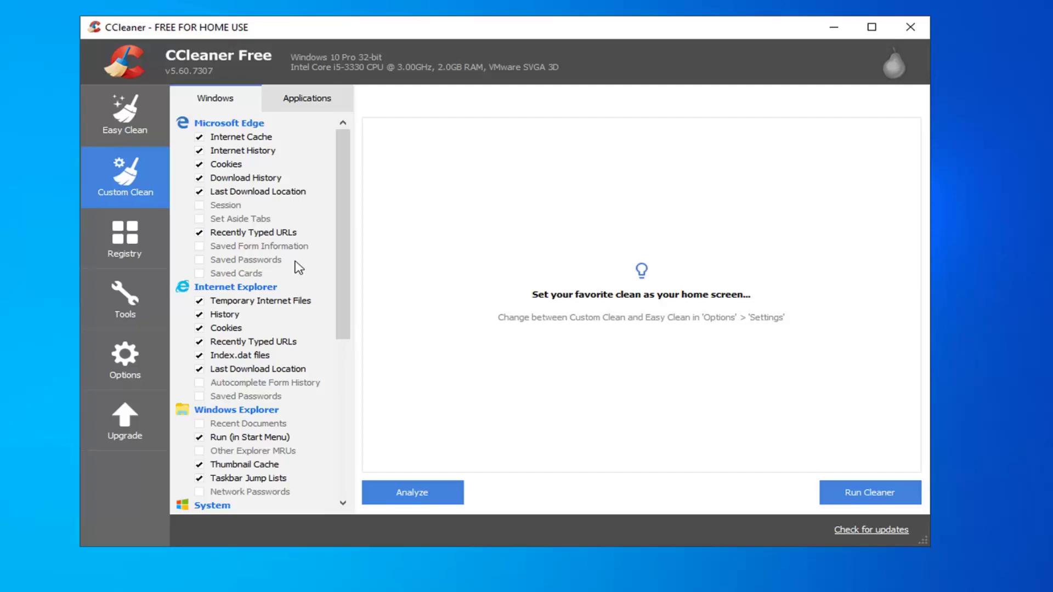
pyautogui.scroll(-6, 299, 241)
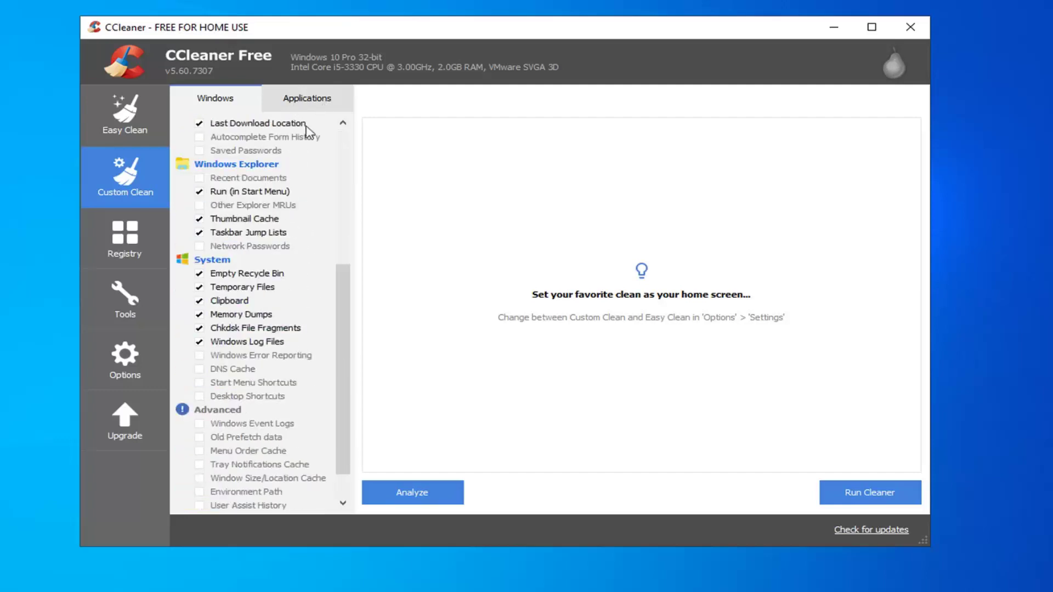
pyautogui.scroll(6, 264, 209)
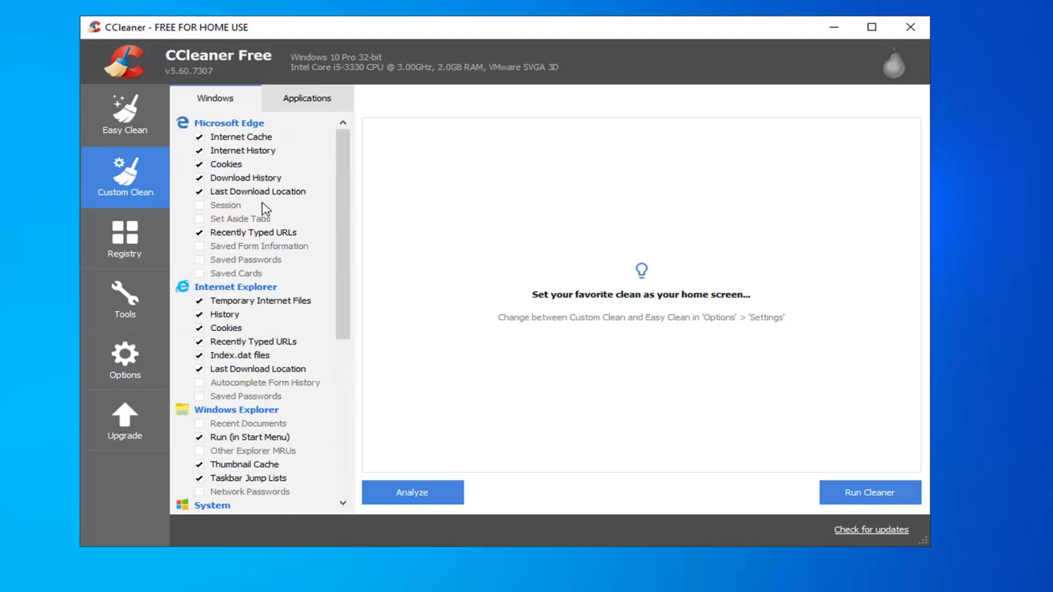
pyautogui.click(290, 104)
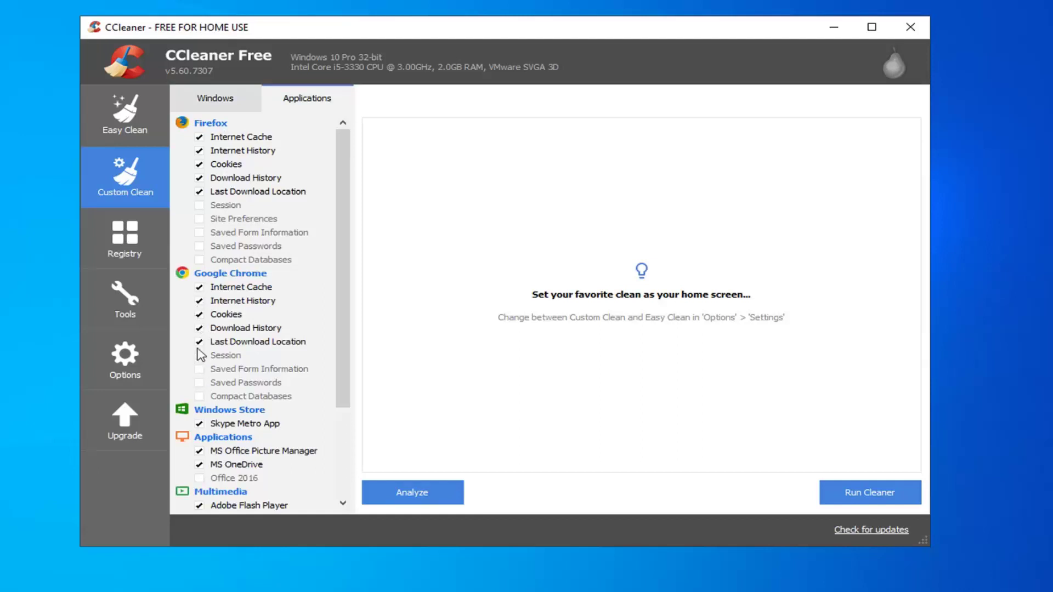
pyautogui.click(200, 315)
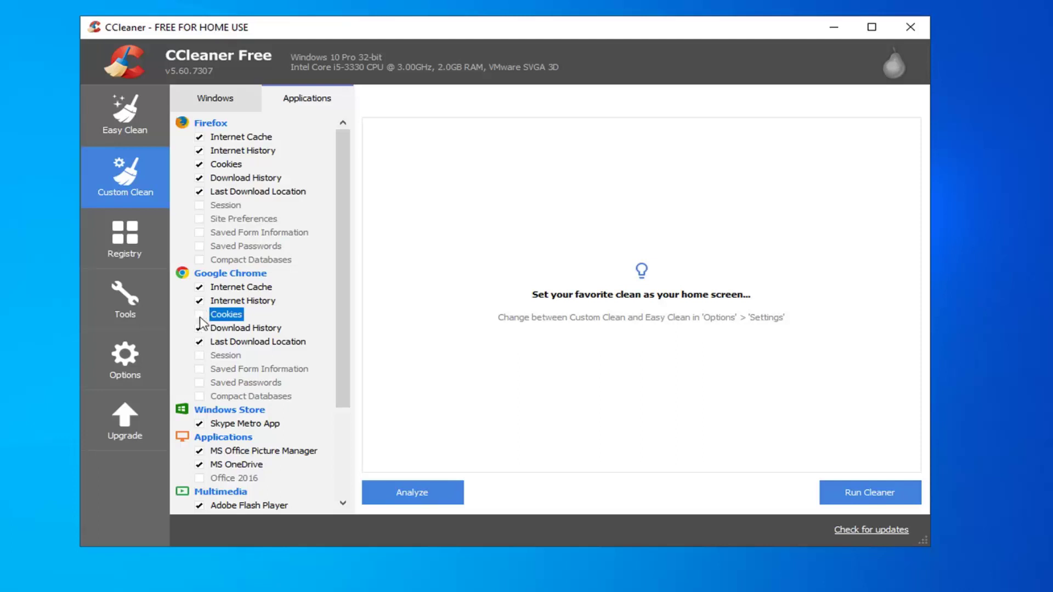
pyautogui.click(211, 97)
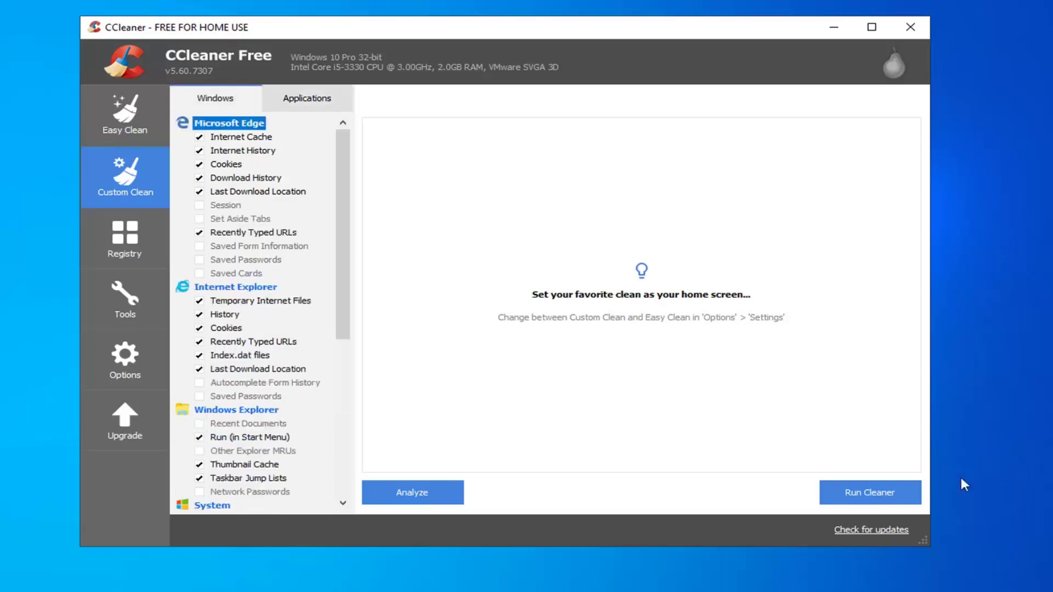
pyautogui.click(871, 495)
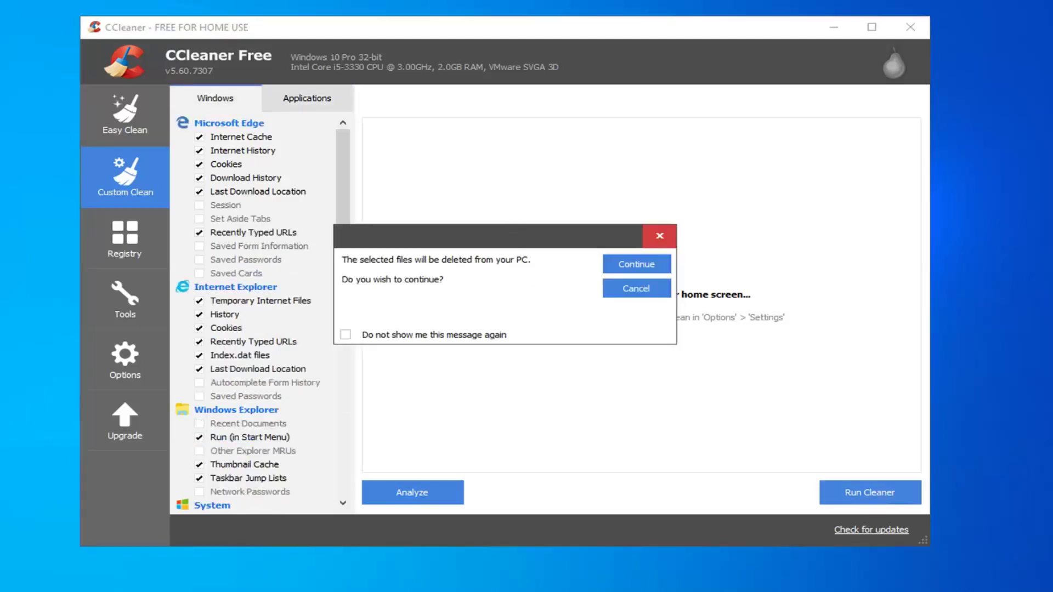
pyautogui.click(633, 269)
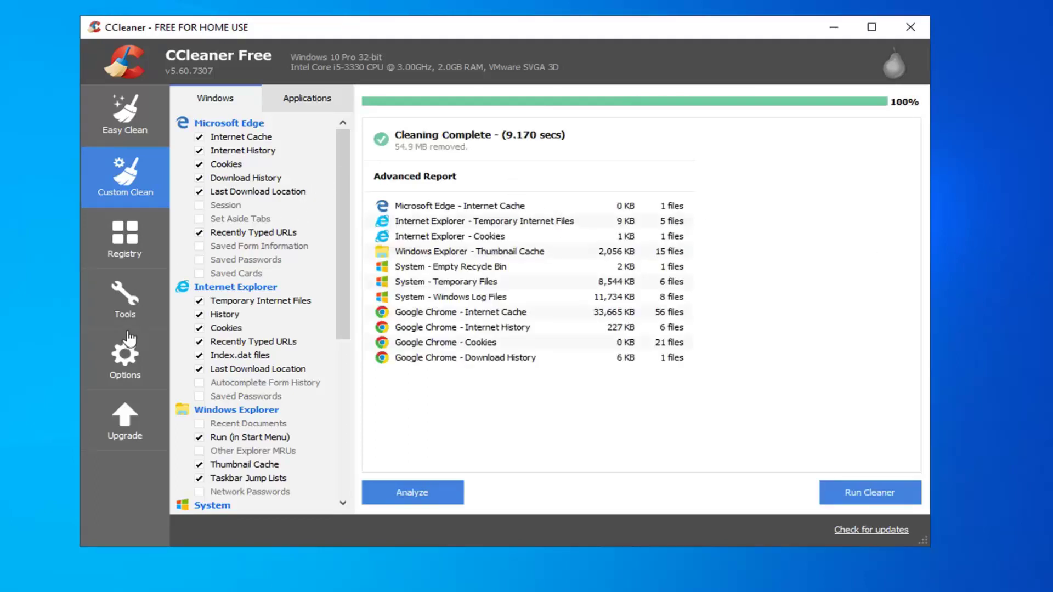
# - Scan the registry with CCleaner, finding ten issues, and start fixing the selected ones
pyautogui.click(123, 245)
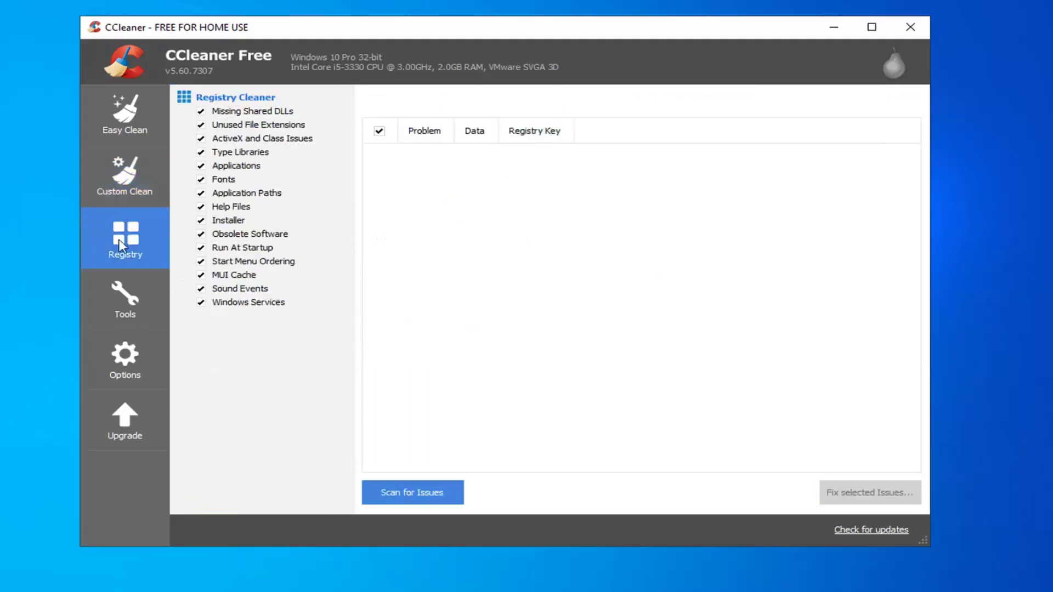
pyautogui.click(397, 490)
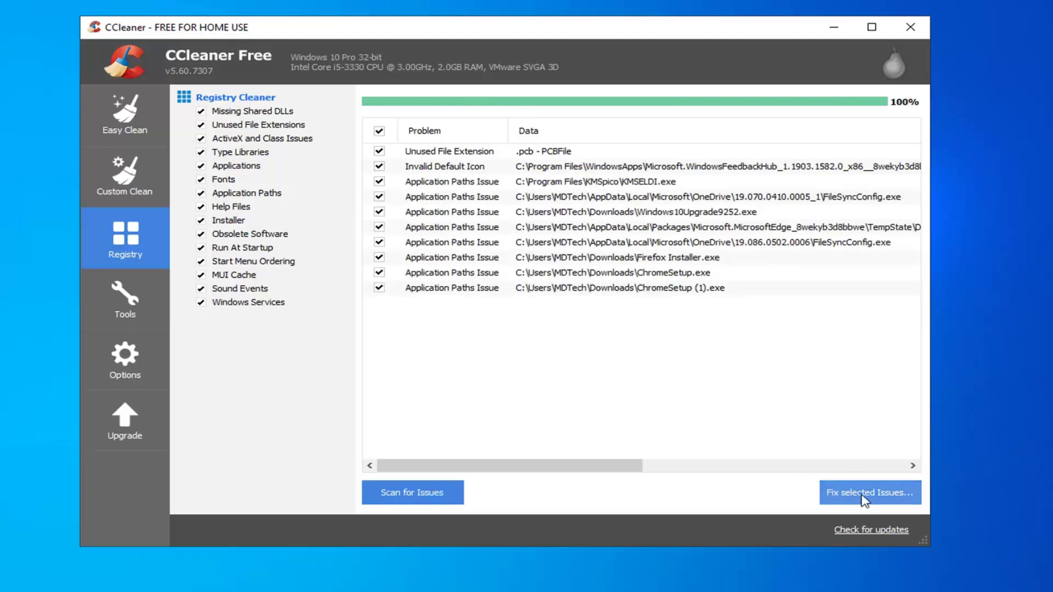
pyautogui.click(833, 498)
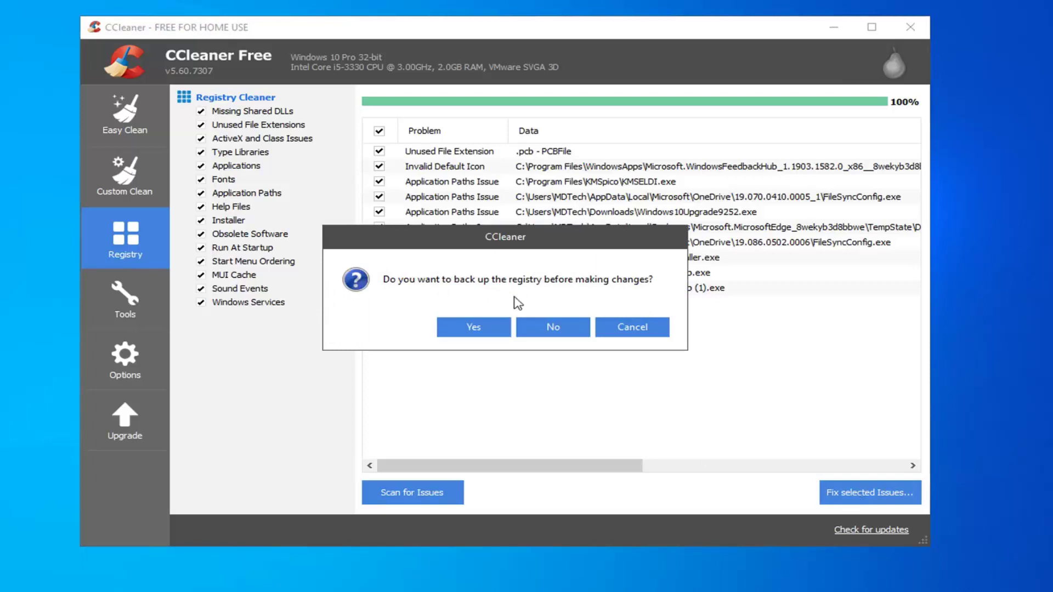
# - Save a registry backup as '8.11.19 Backup' and fix all ten selected issues
pyautogui.click(473, 328)
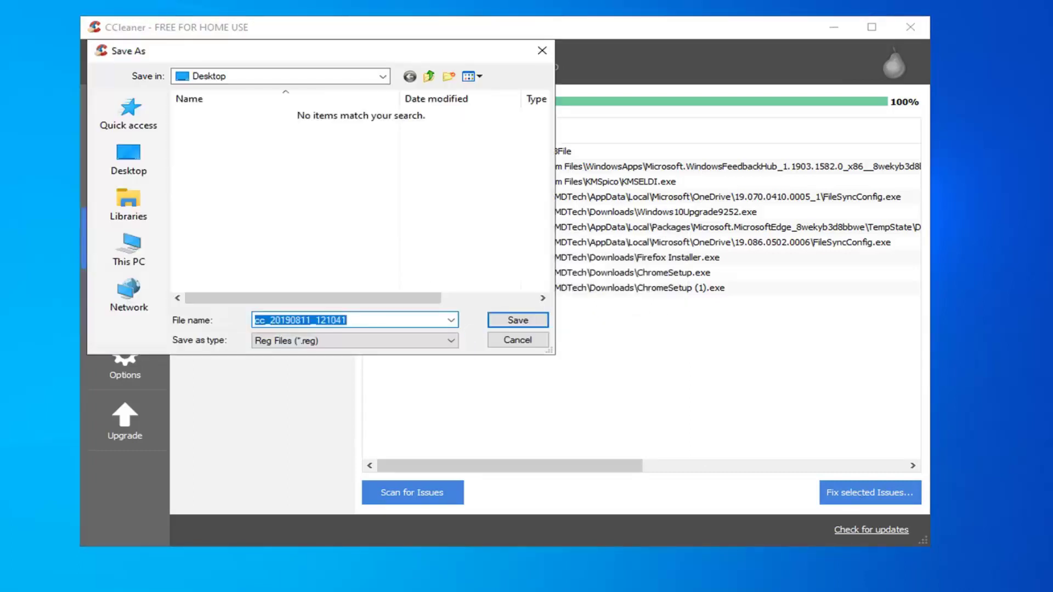
pyautogui.write('8.11')
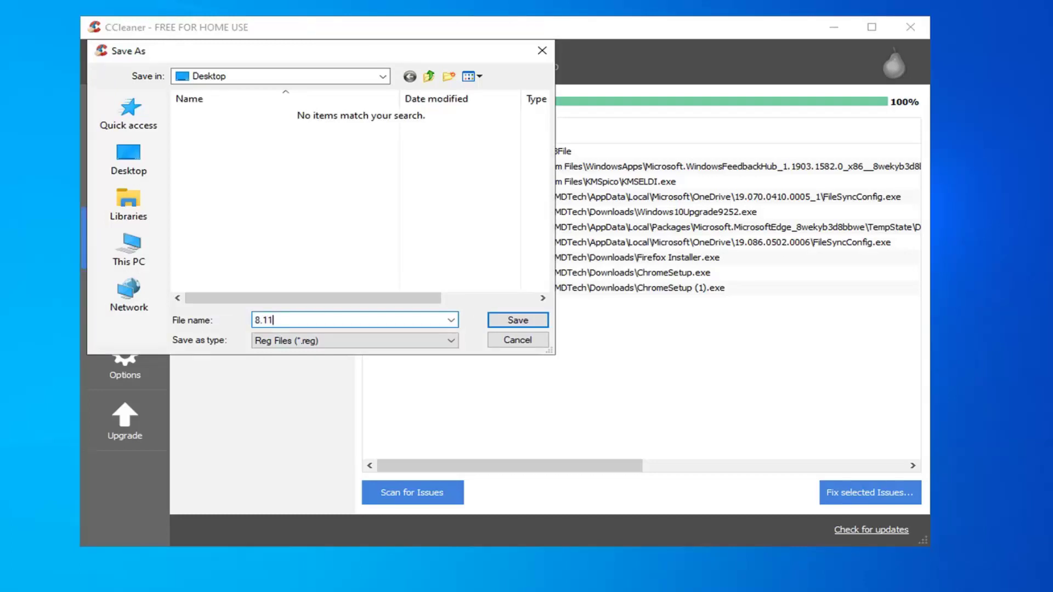
pyautogui.write('.19 Backup')
pyautogui.click(516, 322)
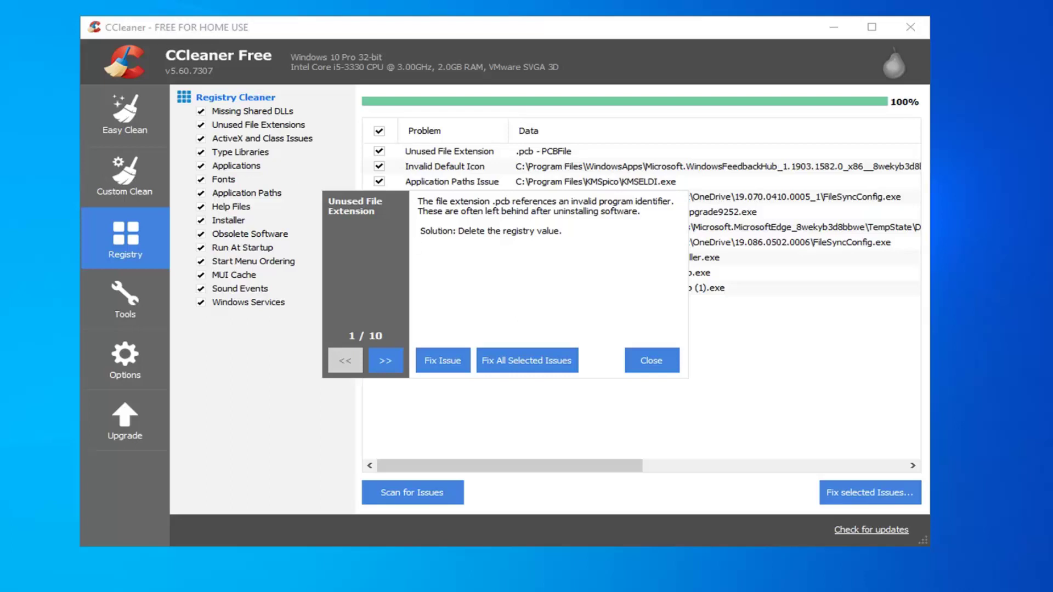
pyautogui.click(513, 366)
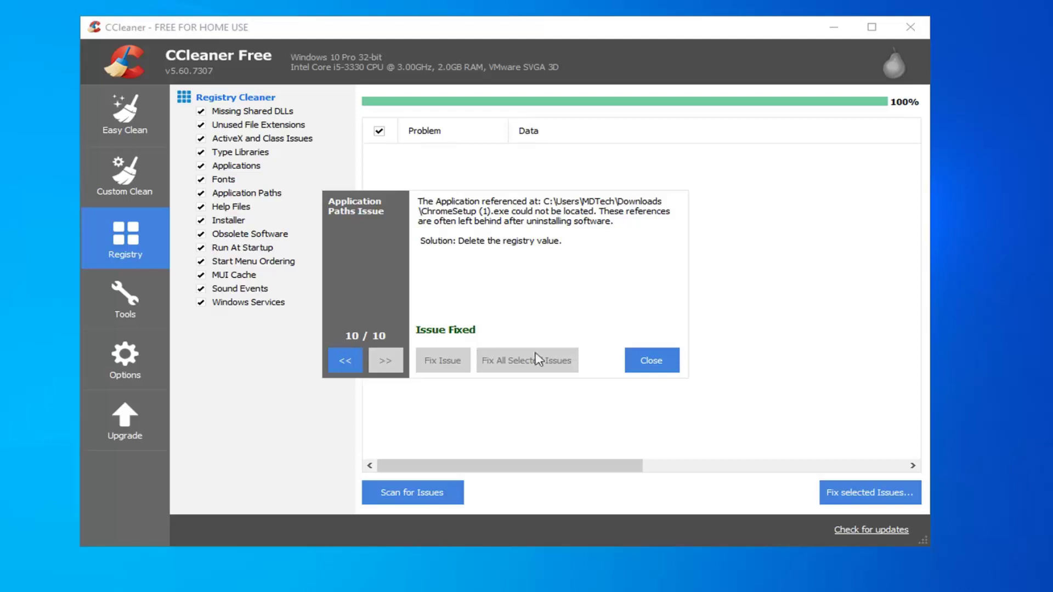
pyautogui.click(651, 360)
pyautogui.click(911, 27)
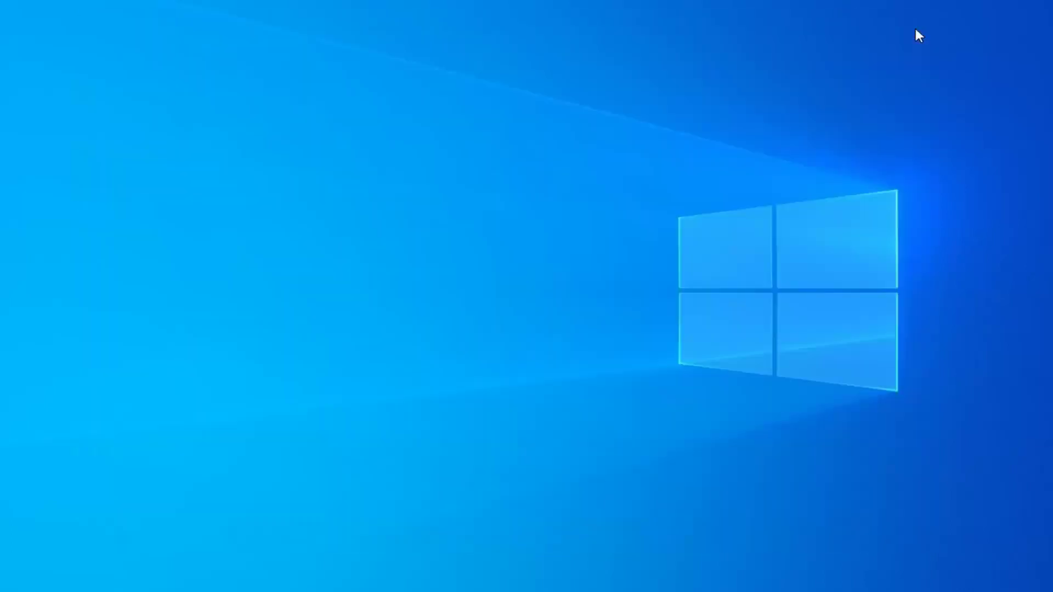